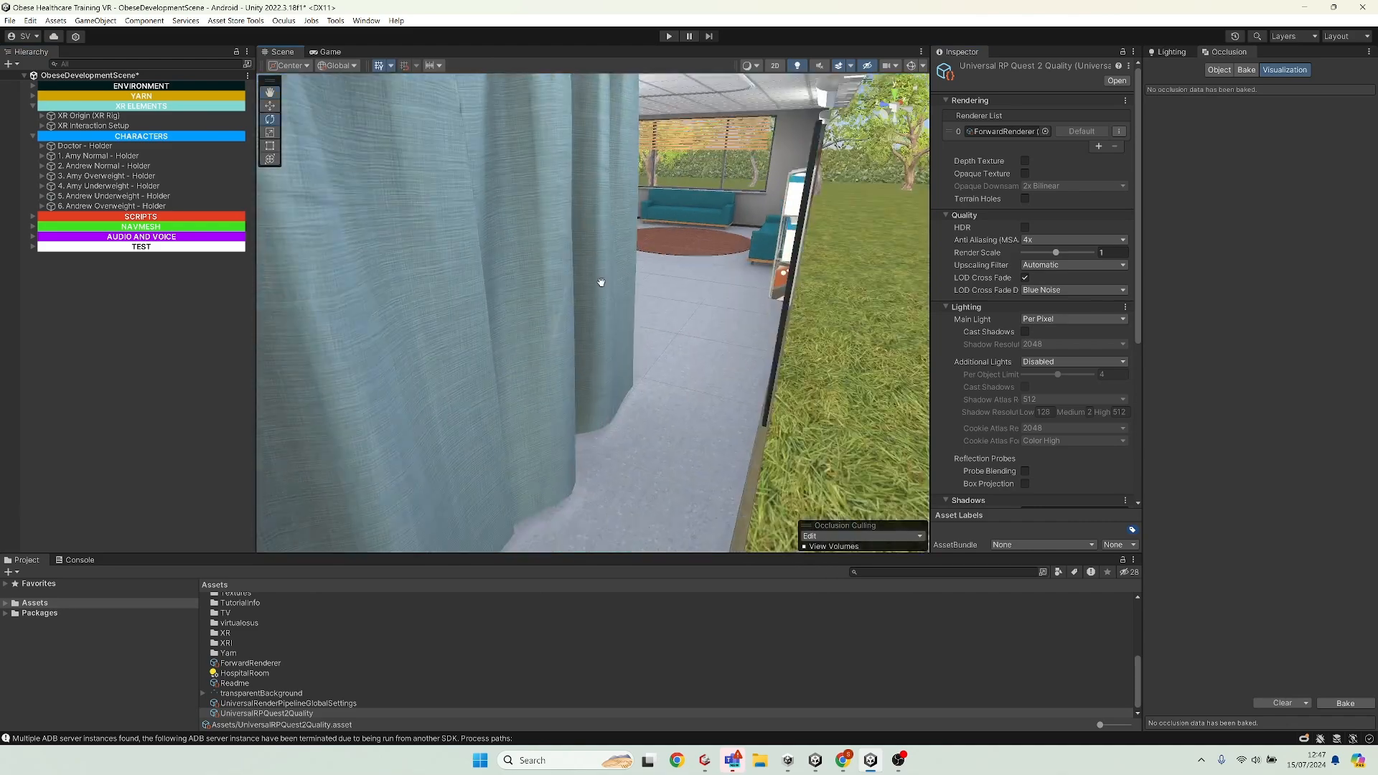
Step: Examine the hospital room, its desk and waiting area, and the surroundings from inside and above
scroll(637, 355, "up", 6)
mouse_move(668, 353)
right_mouse_down()
mouse_move(590, 360)
mouse_move(666, 353)
mouse_move(595, 363)
mouse_move(646, 366)
right_mouse_up()
scroll(573, 386, "down", 5)
middle_click_drag(576, 387, 634, 445)
right_click_drag(591, 378, 640, 399)
mouse_move(732, 416)
right_mouse_down()
mouse_move(610, 411)
mouse_move(525, 380)
mouse_move(721, 413)
right_mouse_up()
right_click_drag(527, 400, 545, 373)
middle_click_drag(578, 394, 633, 383)
scroll(604, 363, "up", 3)
right_click_drag(632, 383, 604, 360)
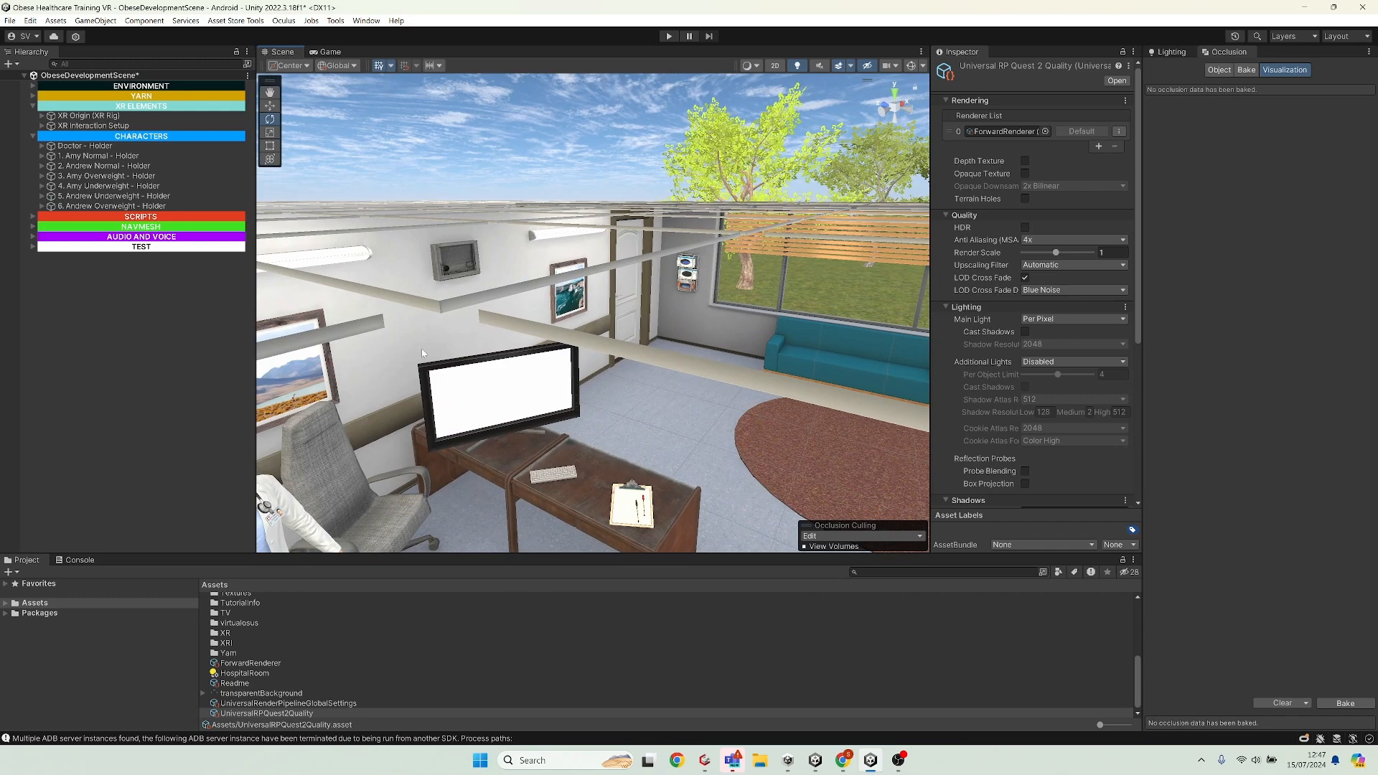
right_click_drag(680, 439, 642, 395)
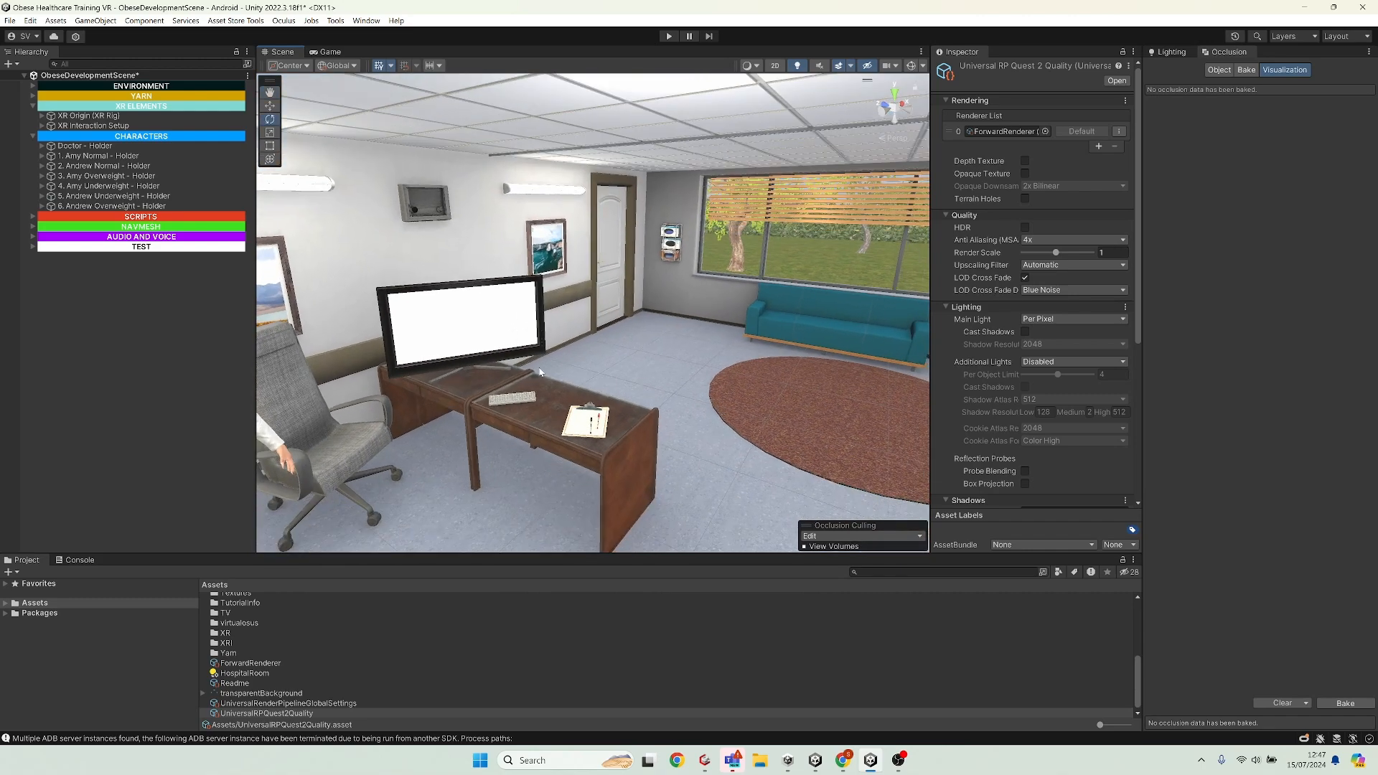
scroll(594, 415, "down", 3)
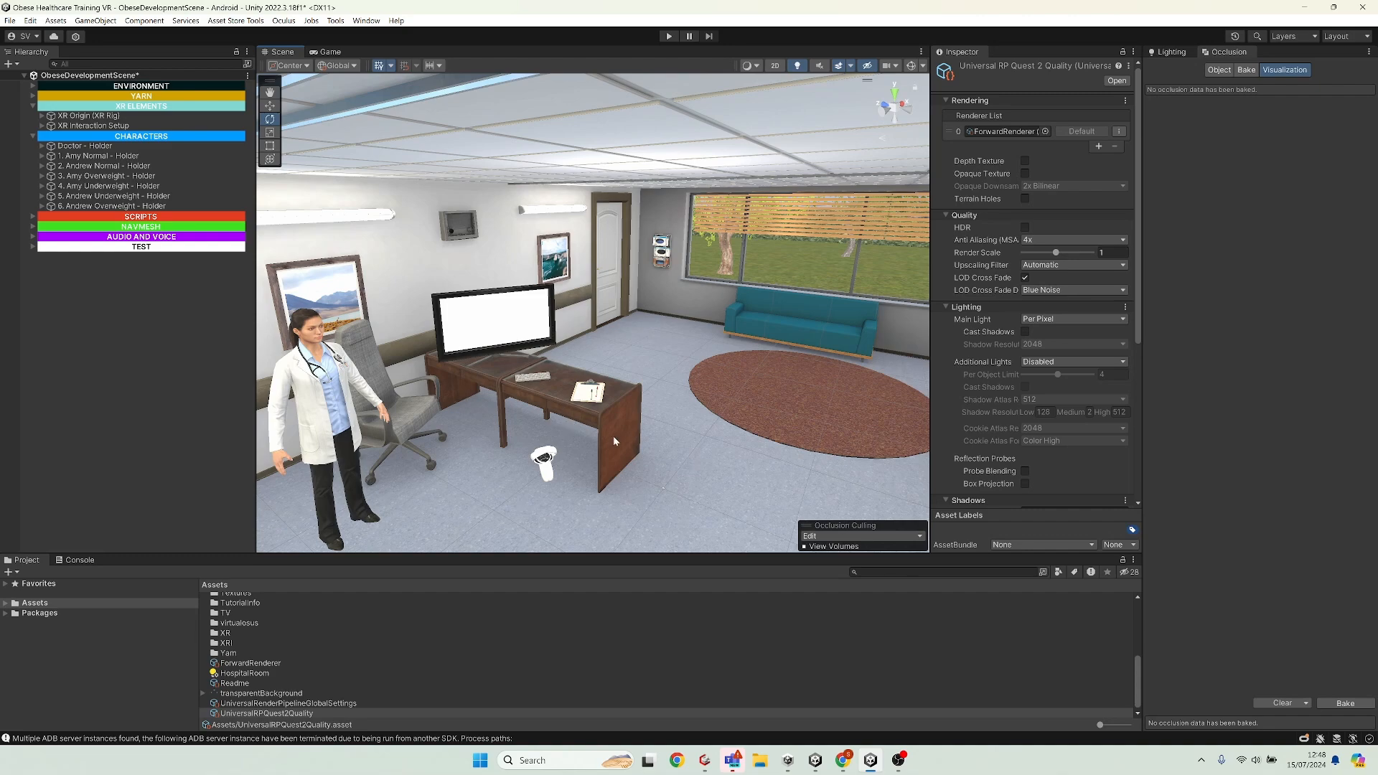
right_click_drag(734, 391, 542, 382)
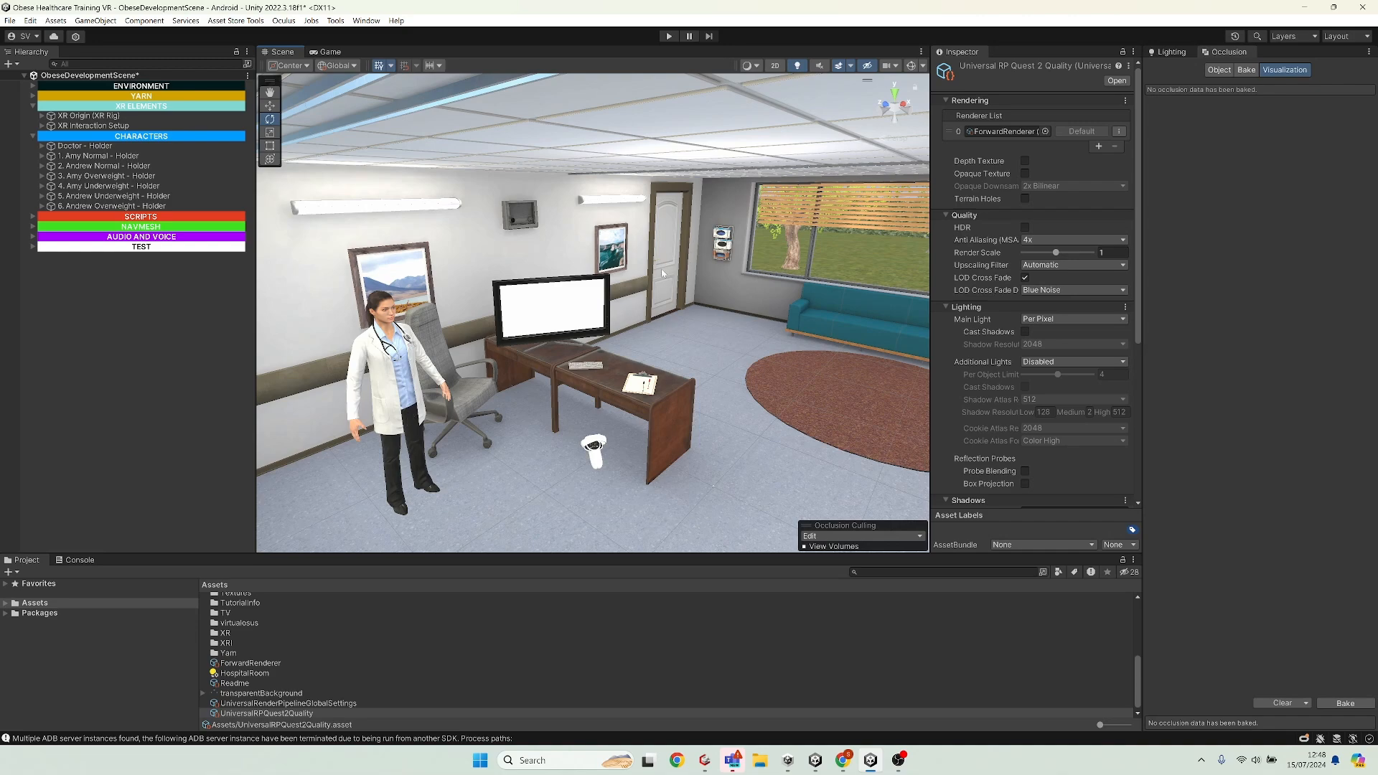
scroll(655, 394, "down", 10)
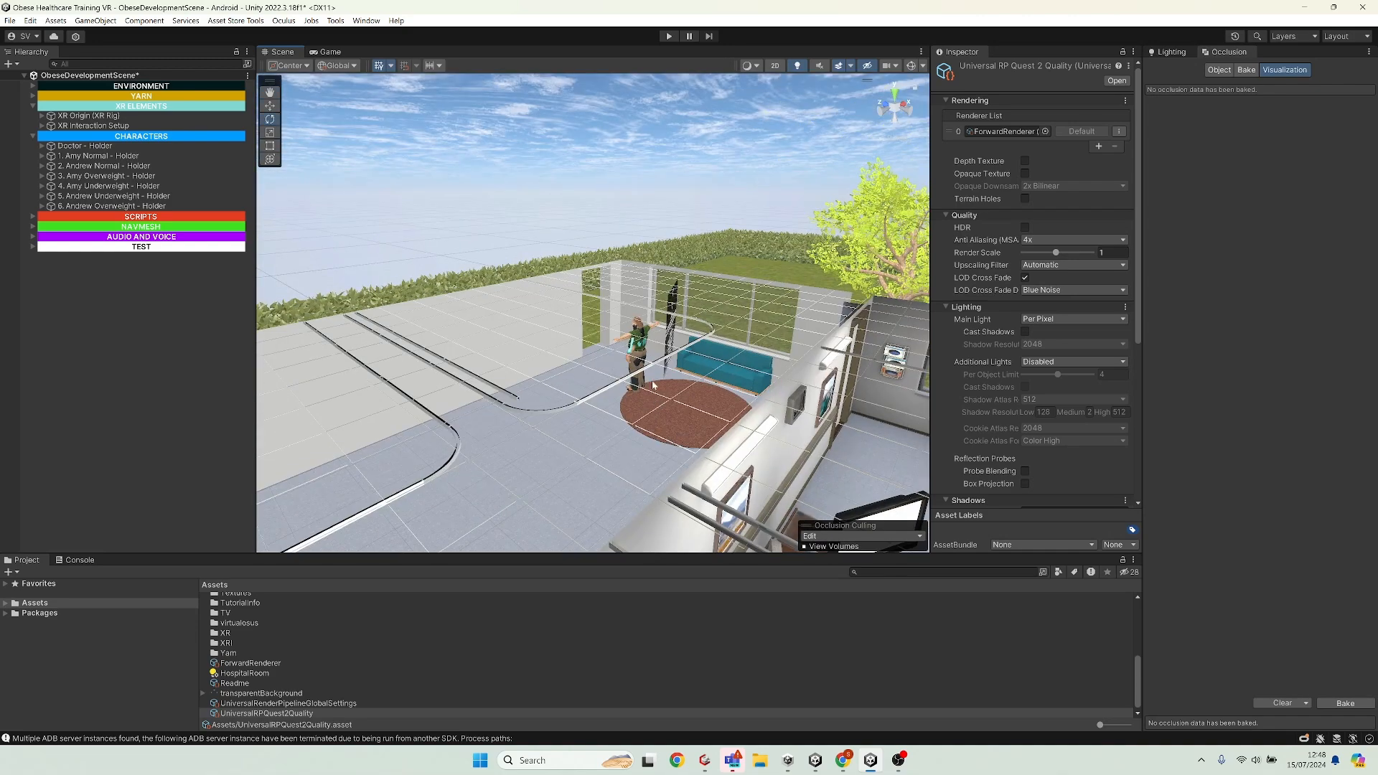
scroll(640, 351, "up", 10)
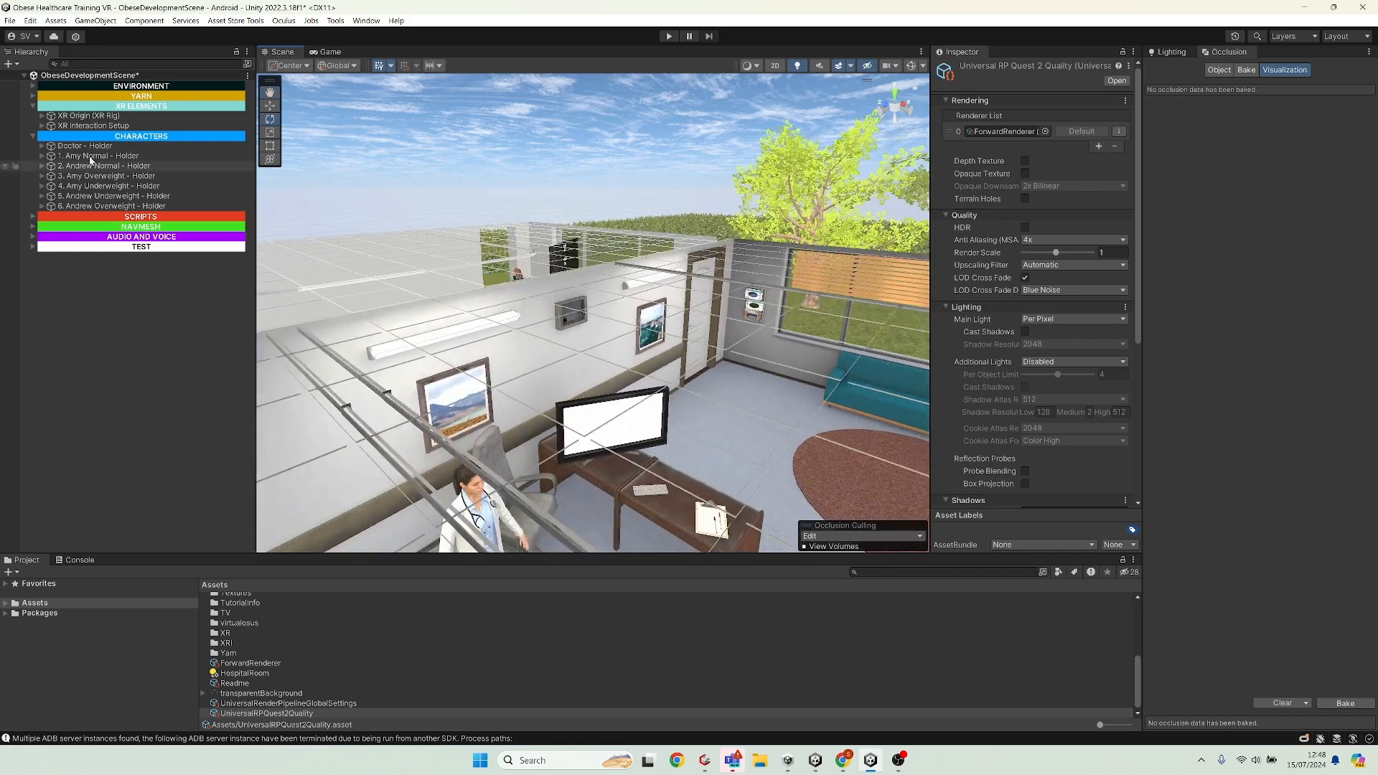
Step: Mark the ENVIRONMENT parent and all its child objects as static with every static flag enabled
left_click(79, 87)
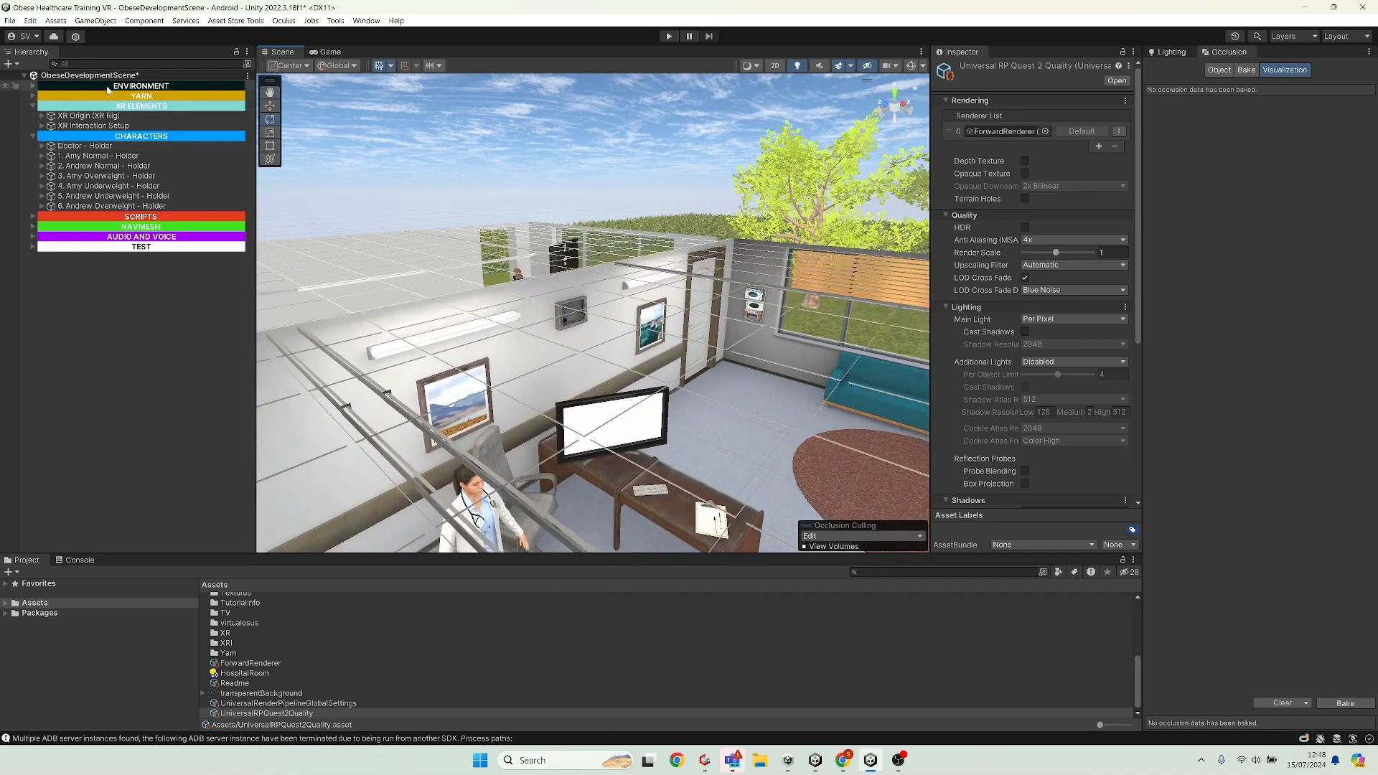
left_click(33, 86)
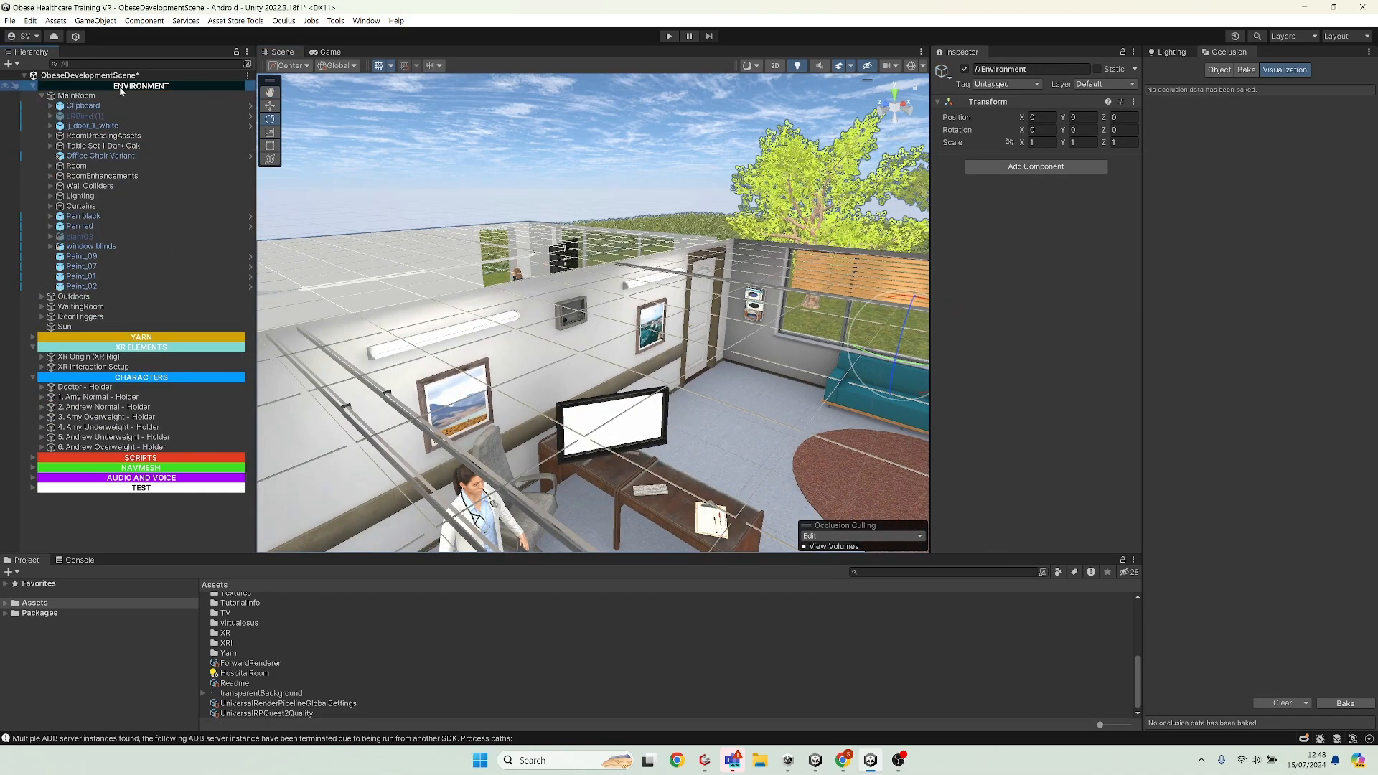
left_click(1134, 69)
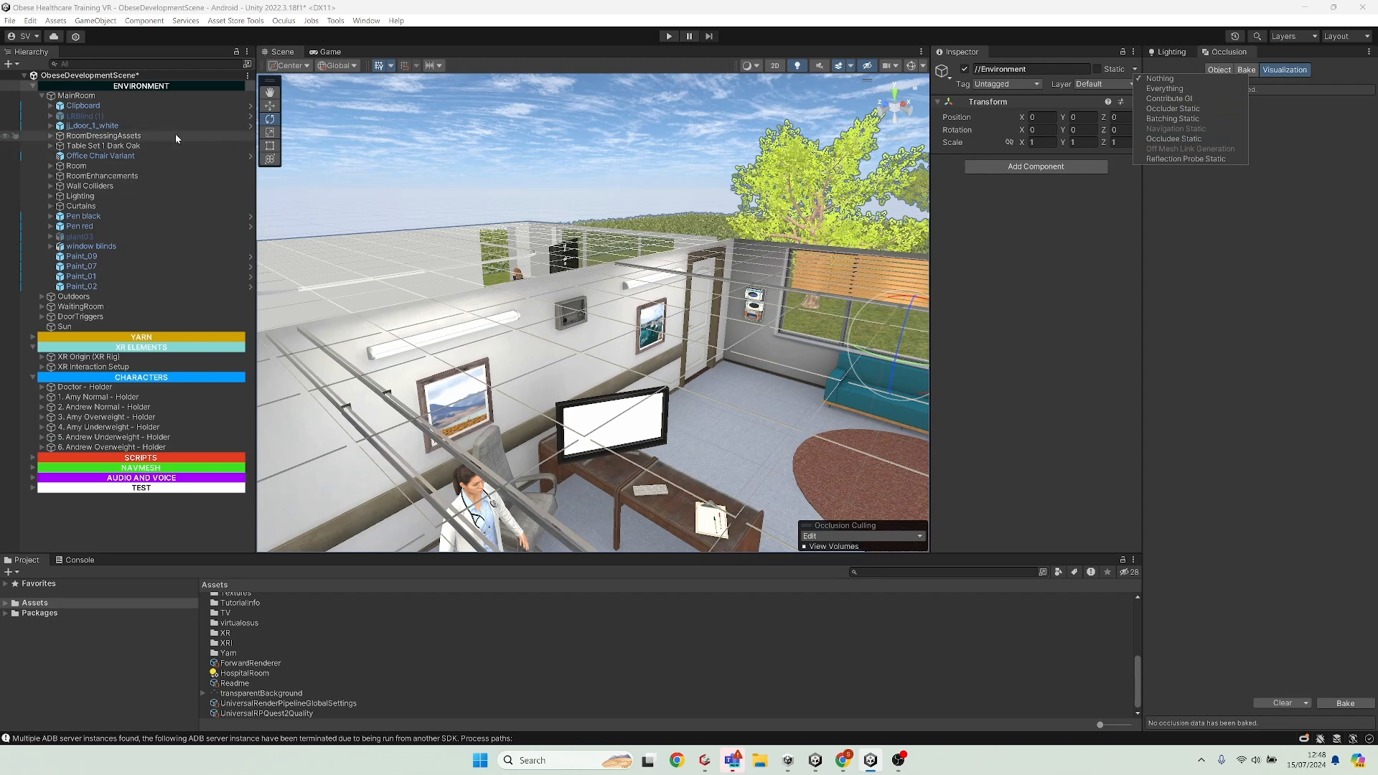
left_click(1098, 69)
left_click(617, 396)
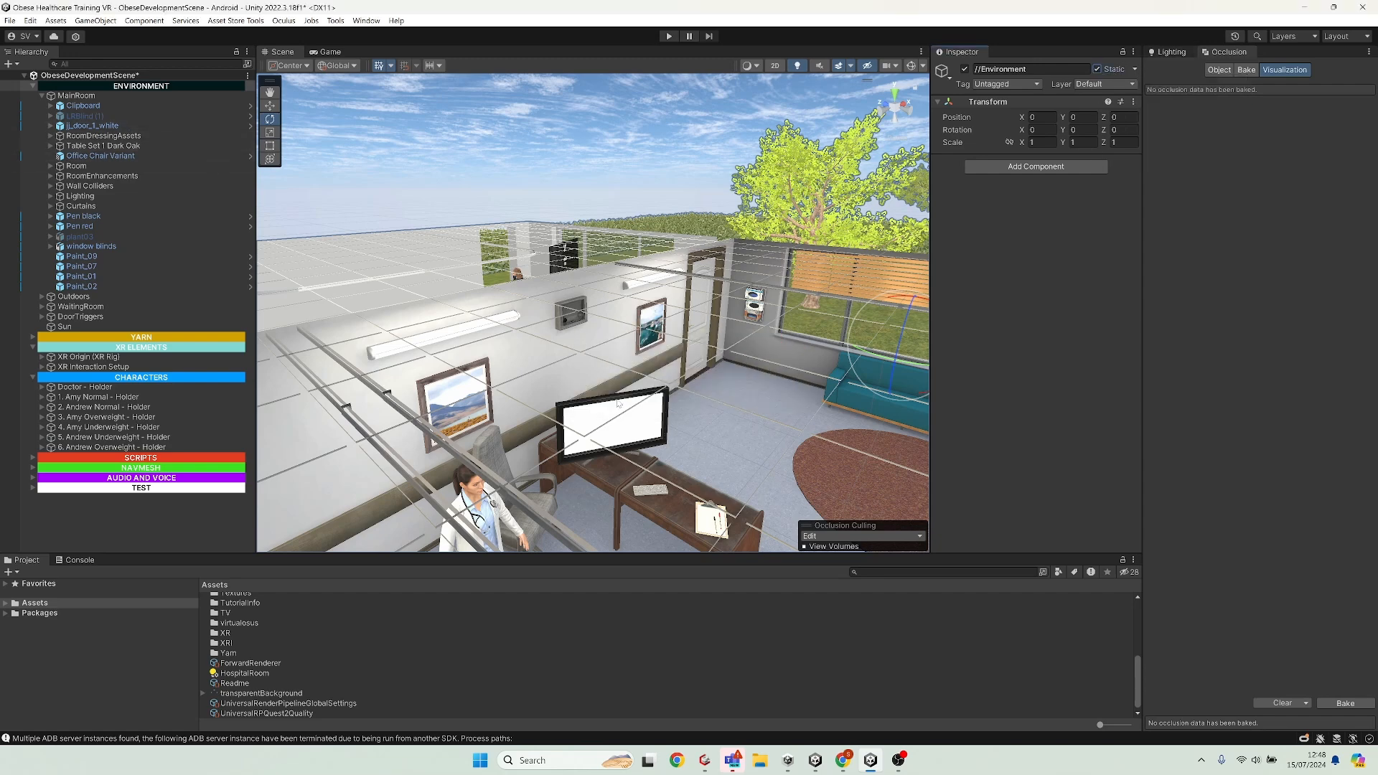
left_click(1134, 69)
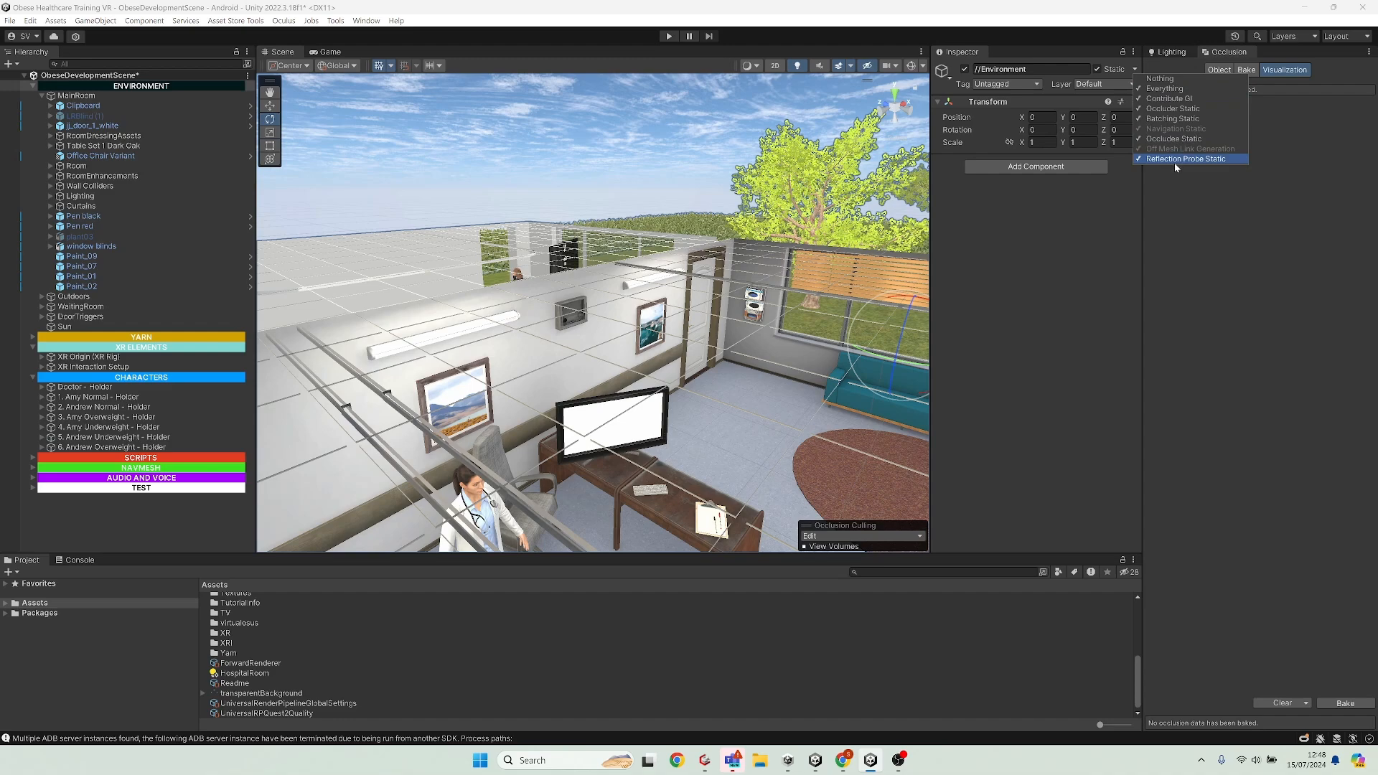
Step: Turn off the static flags for the room's jj_door_1_white door and all its children
left_click(702, 314)
key("f")
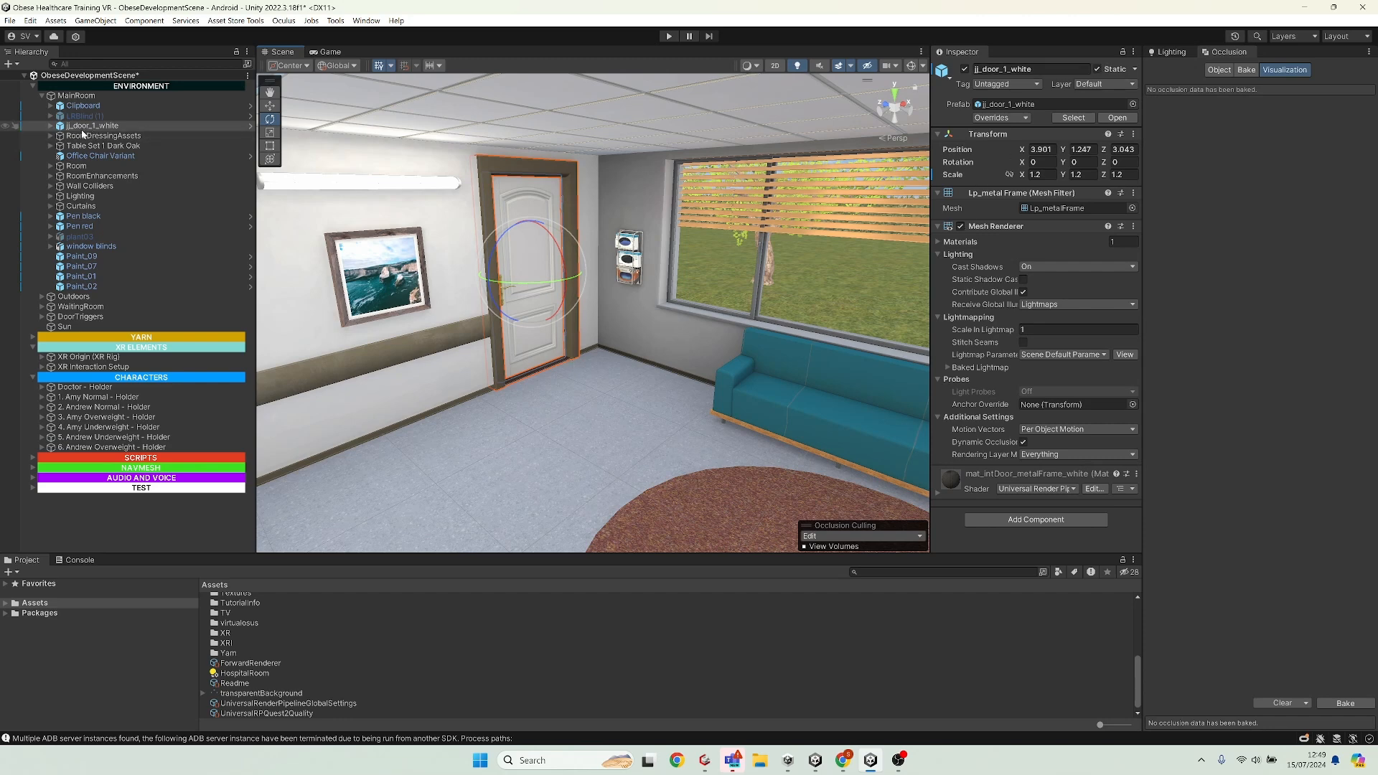
left_click(1097, 69)
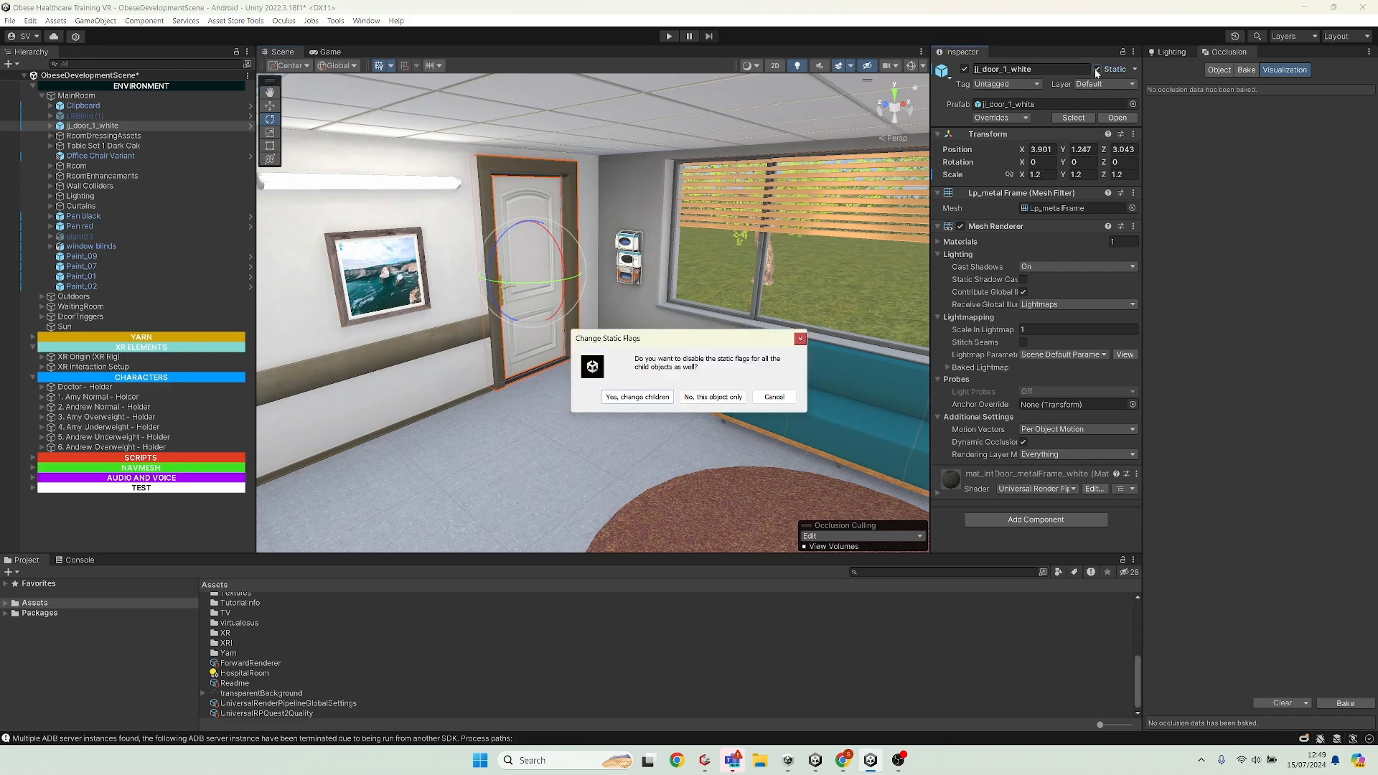
left_click(649, 397)
Step: Check the static setting of the character in the waiting room and its 4. Amy Underweight - Holder parent
scroll(439, 409, "down", 4)
middle_click_drag(438, 409, 597, 428)
scroll(597, 428, "down", 5)
middle_click_drag(466, 308, 597, 407)
scroll(597, 407, "up", 4)
left_click(593, 409)
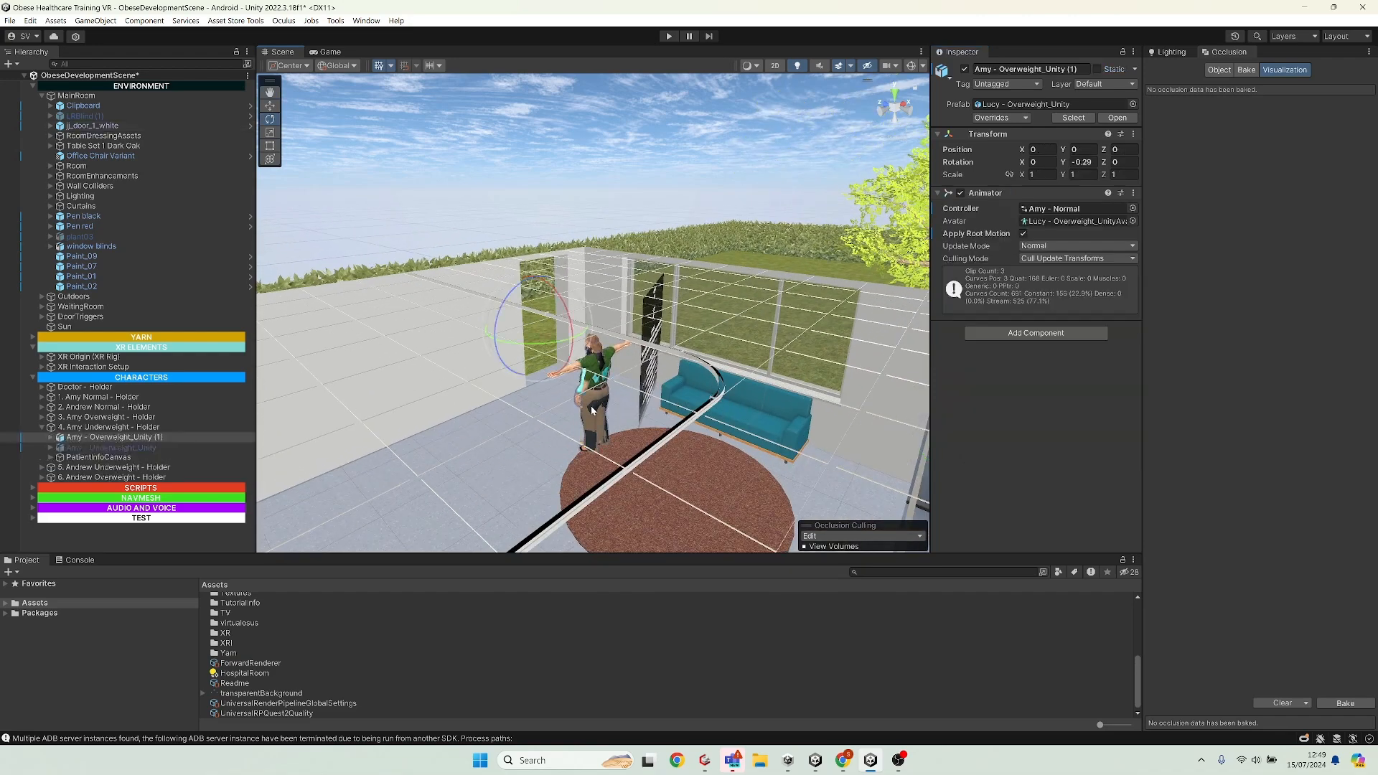
left_click(108, 427)
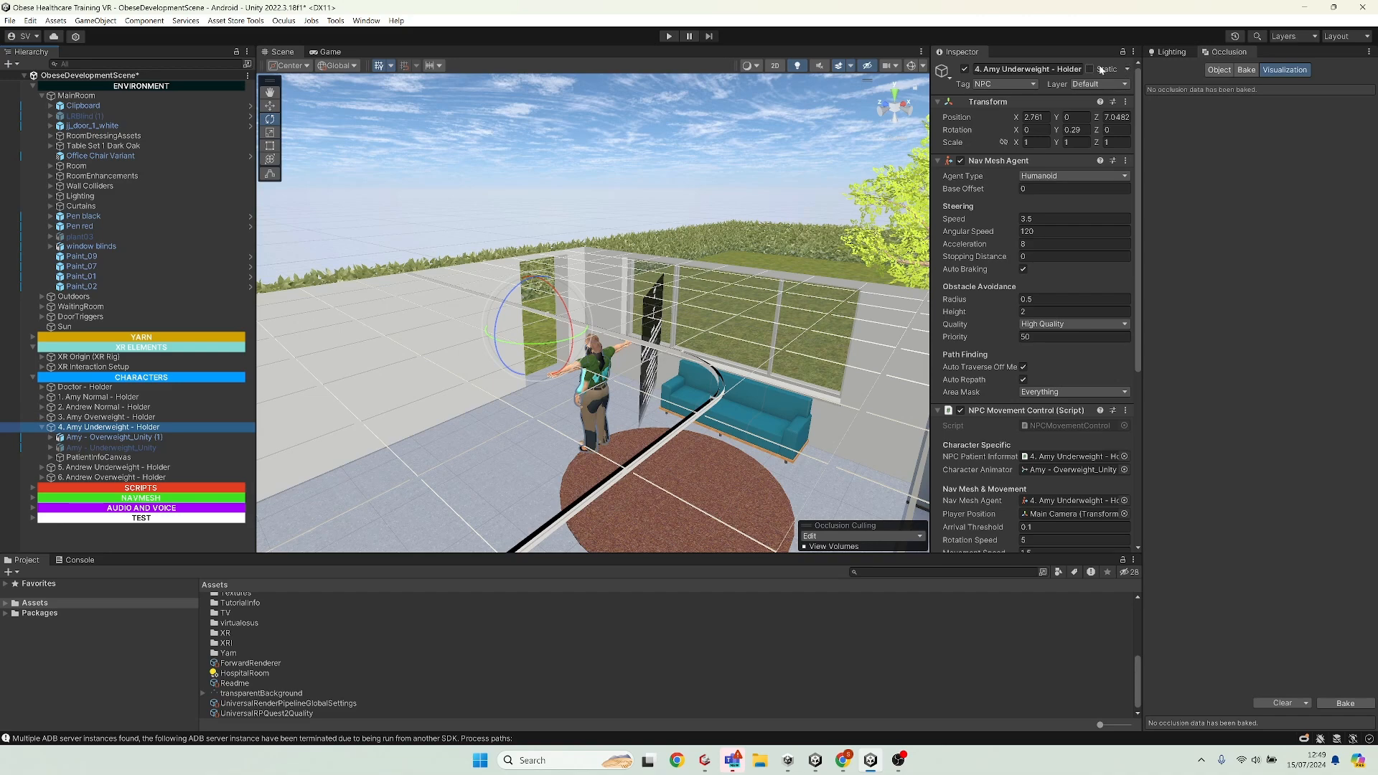
Step: Check the static setting of the outdoor tree, the garden hedge and the main room's wall_0
middle_click_drag(756, 507, 495, 592)
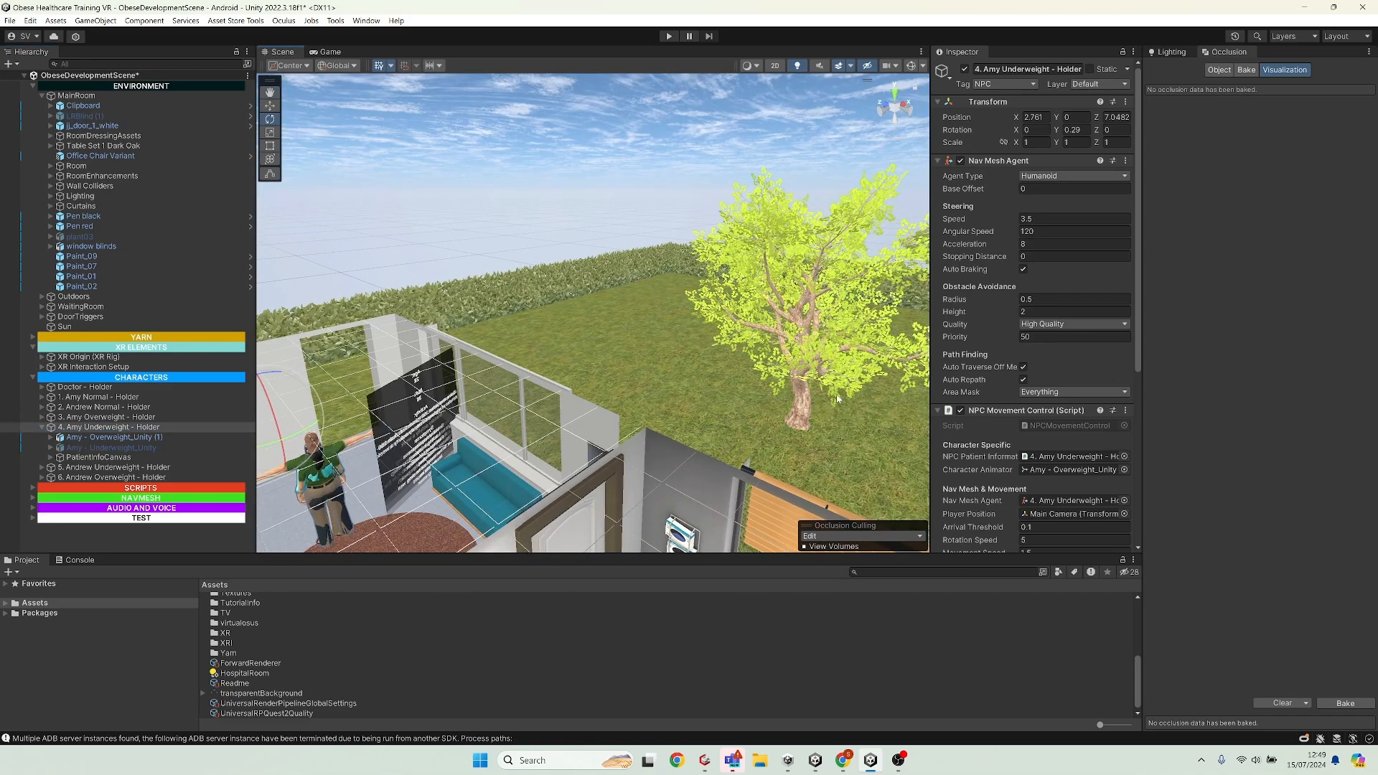
left_click(805, 414)
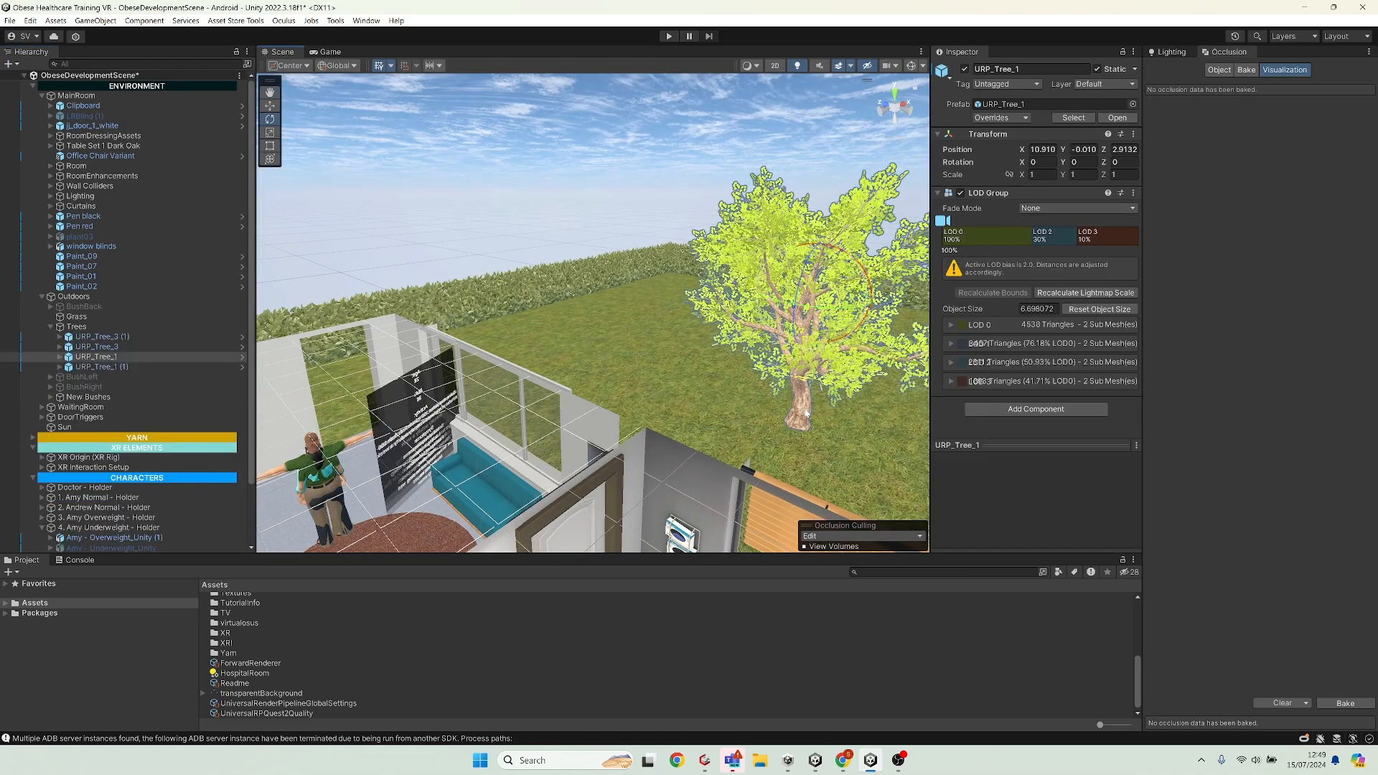
left_click(601, 309)
left_click(558, 281)
middle_click_drag(558, 282, 822, 322)
middle_click_drag(846, 481, 596, 234)
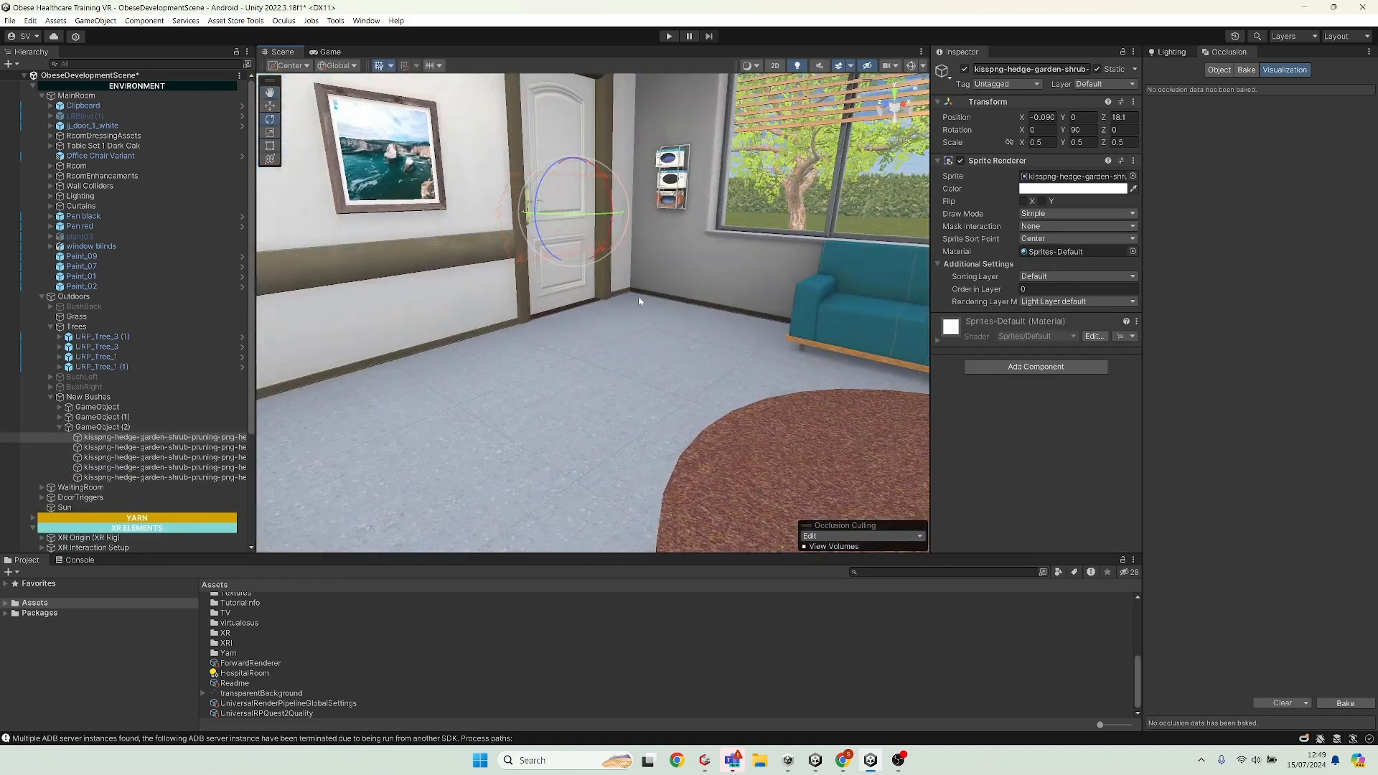
left_click(720, 435)
scroll(722, 450, "down", 3)
scroll(724, 447, "down", 3)
right_click_drag(559, 475, 512, 476)
scroll(617, 460, "down", 4)
scroll(617, 460, "up", 3)
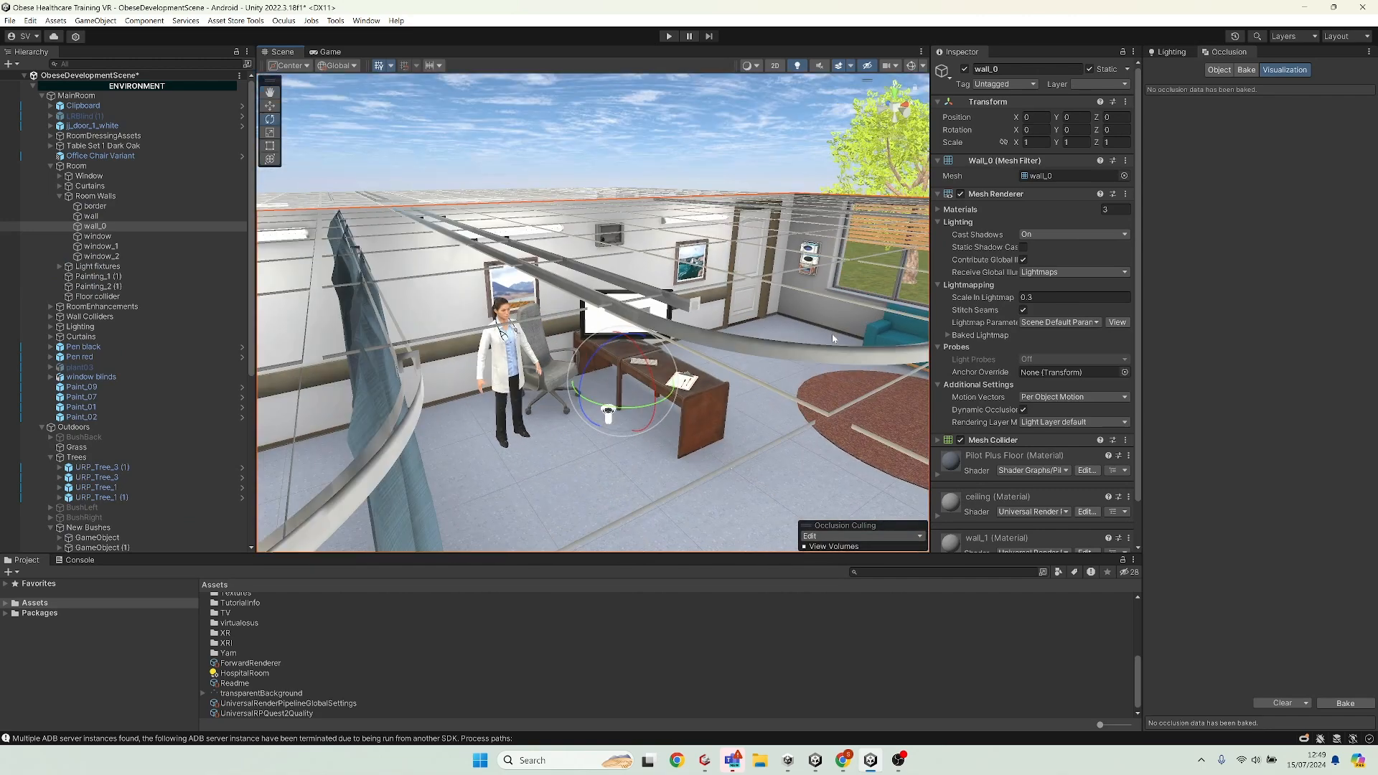
Step: Open the Occlusion Culling bake settings and bake the scene's occlusion data
left_click(370, 21)
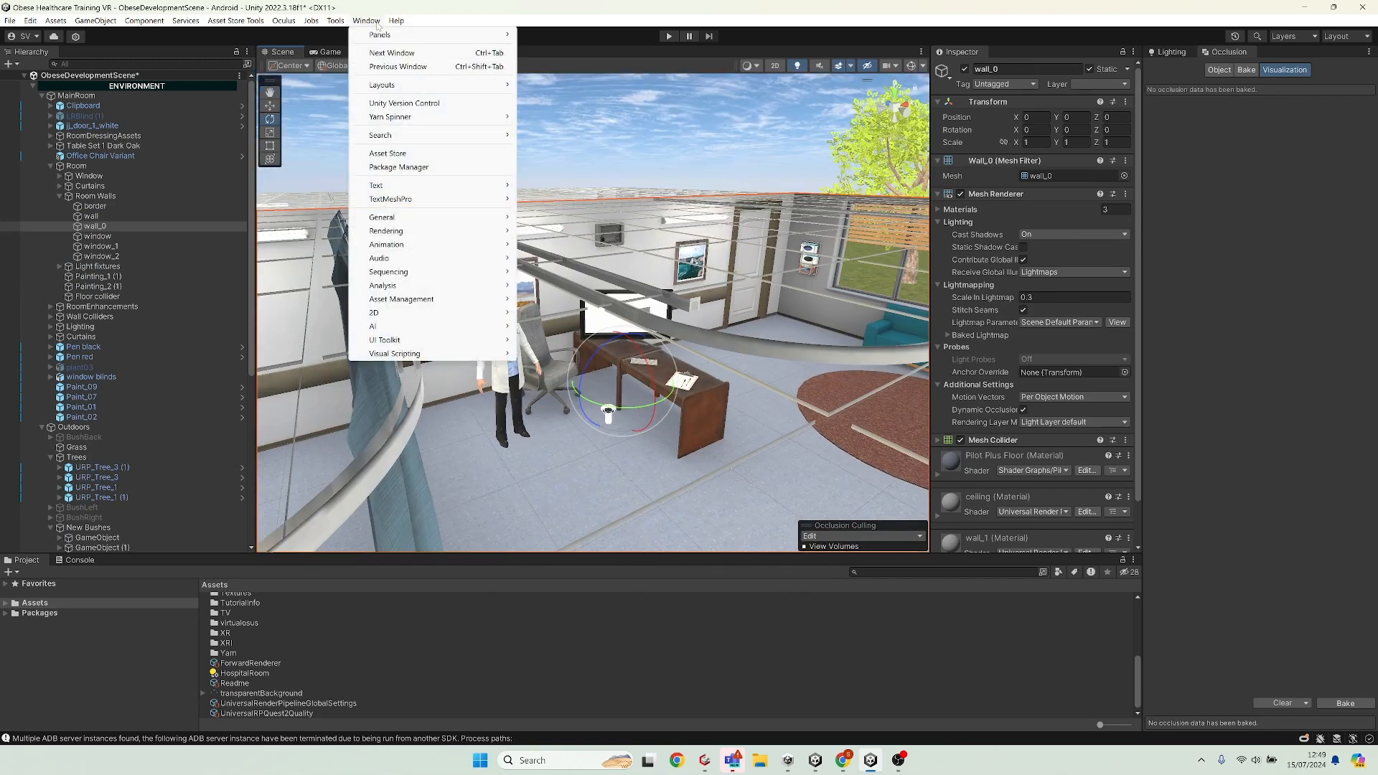
mouse_move(404, 231)
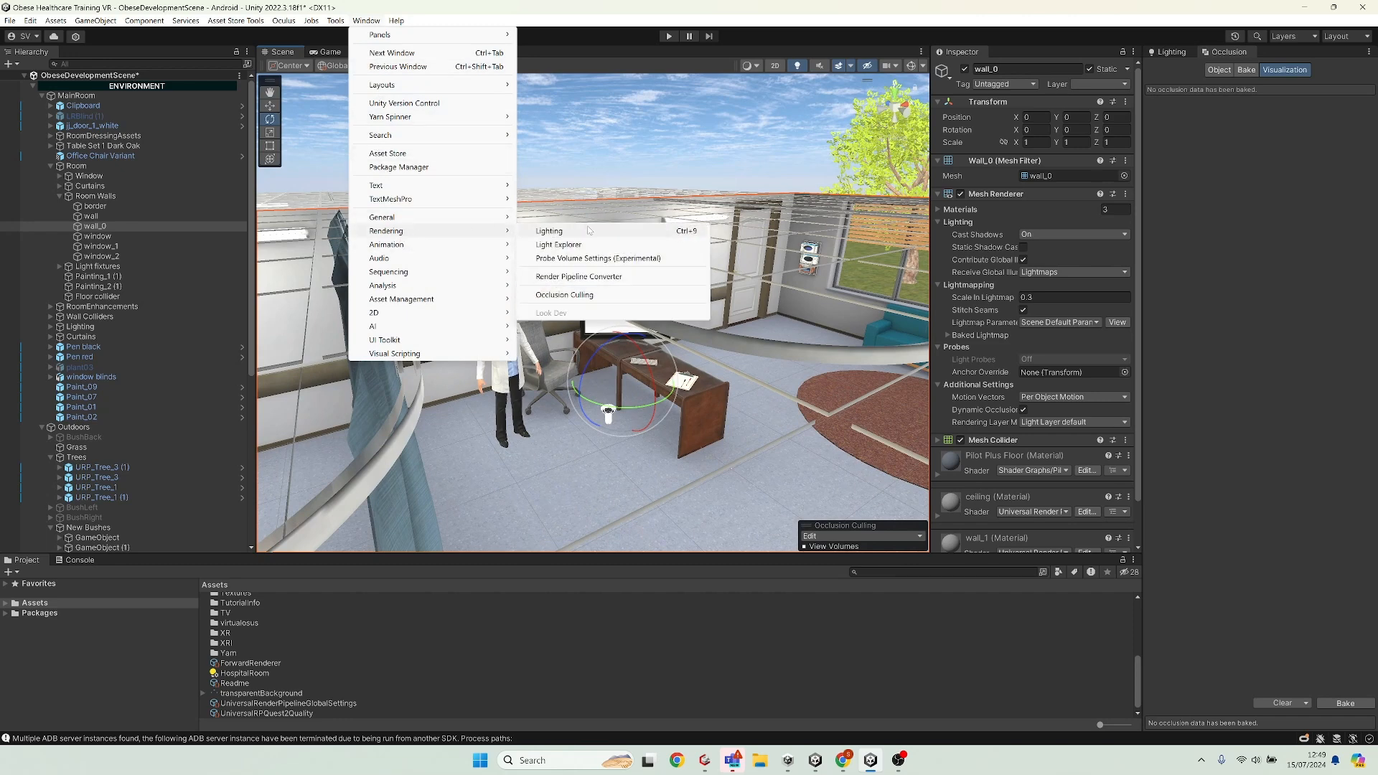
left_click(567, 294)
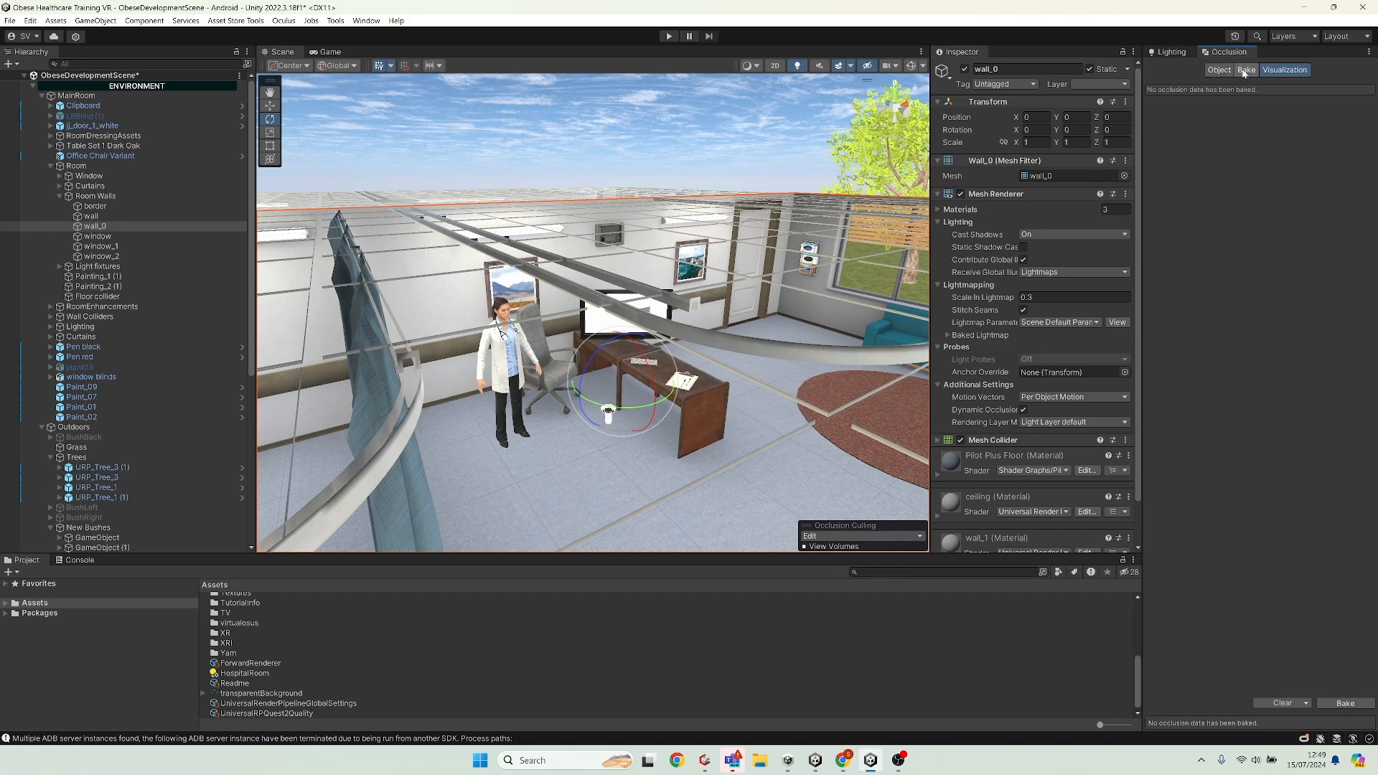
left_click(1246, 70)
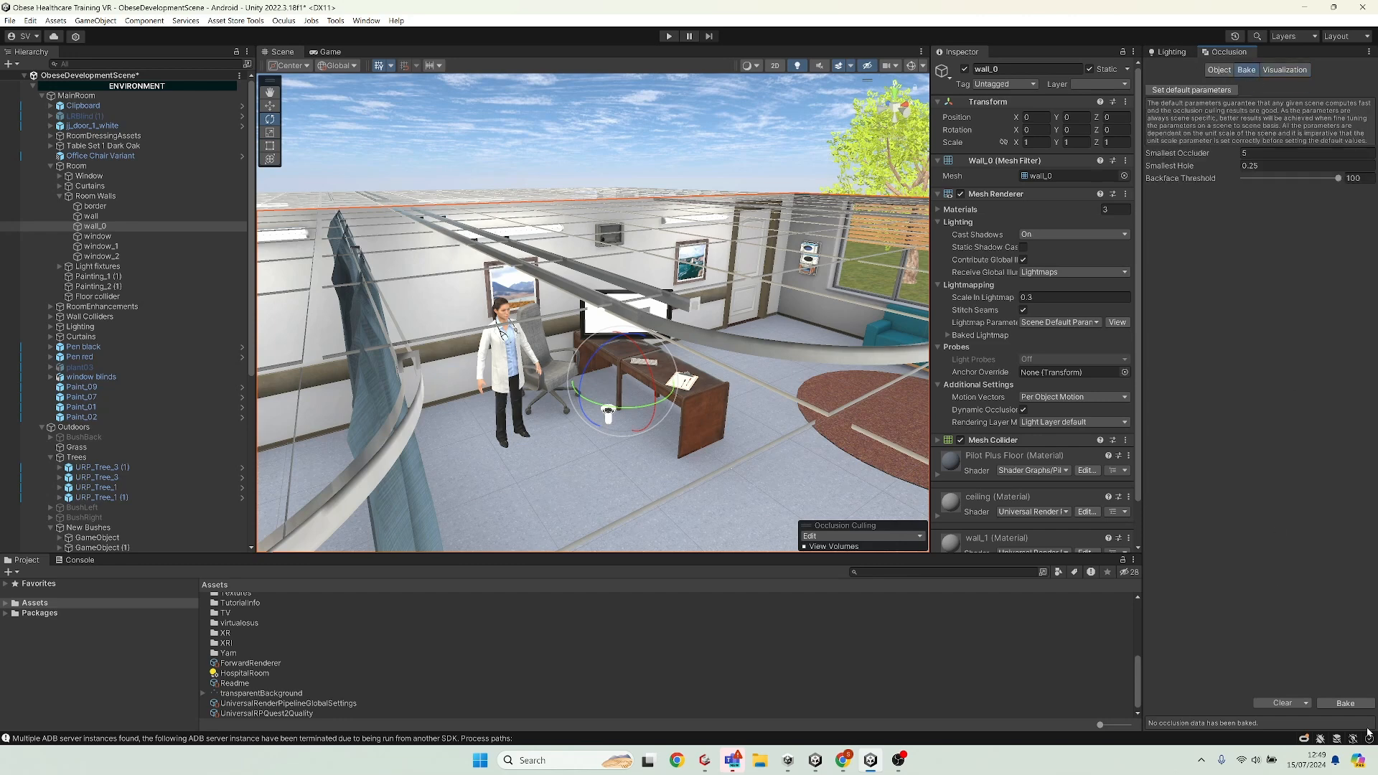
left_click(1344, 703)
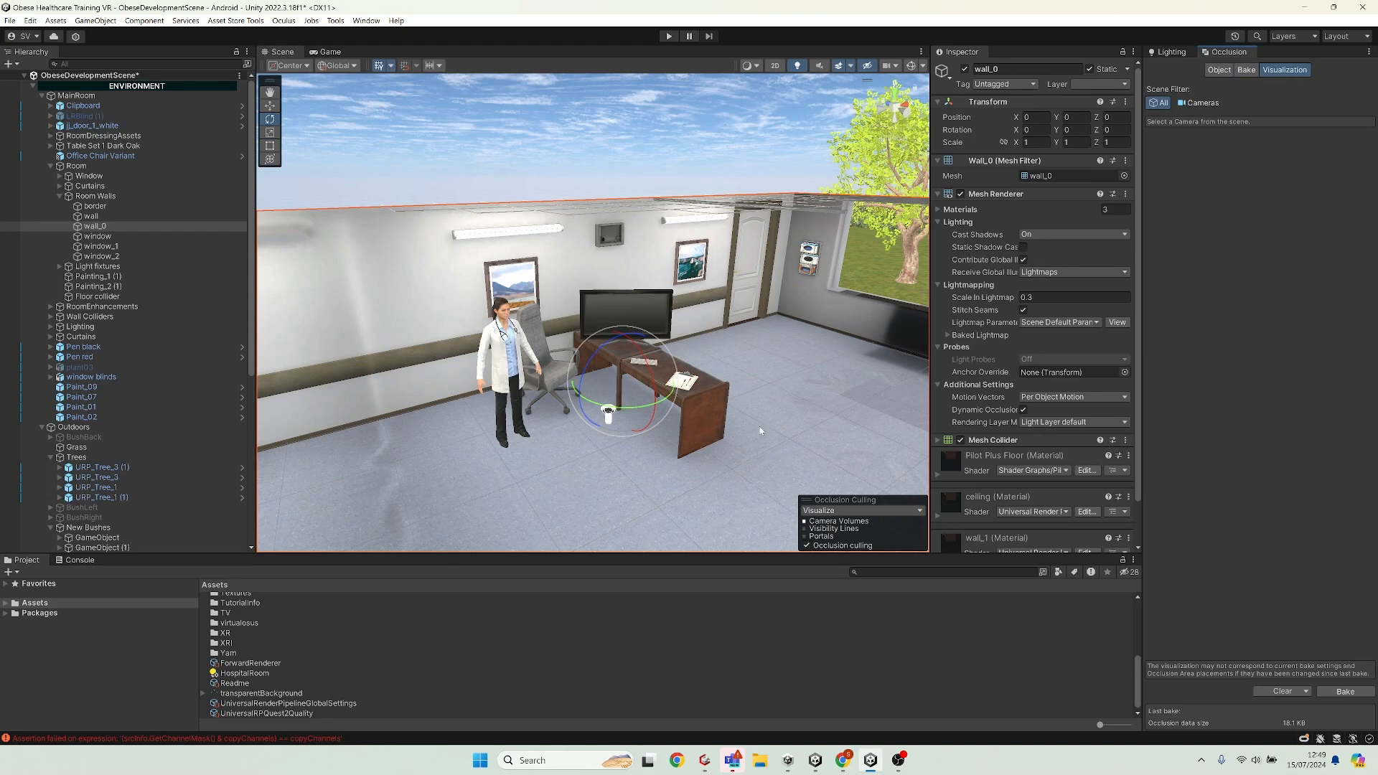
Step: Rotate the XR Origin (XR Rig) around its Y axis to about 207 degrees to preview the culling
right_click_drag(629, 431, 688, 485)
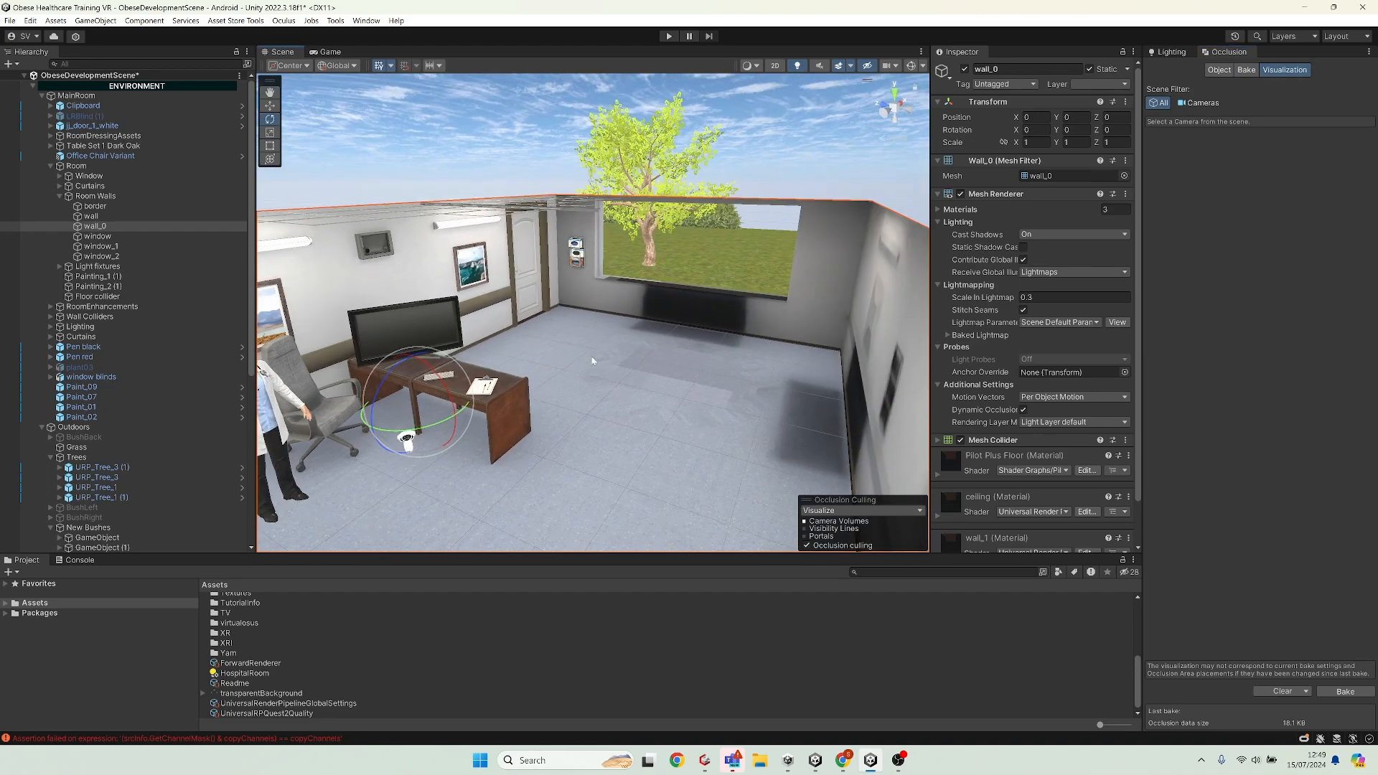
right_click_drag(741, 409, 608, 407)
scroll(609, 408, "down", 4)
middle_click_drag(609, 408, 647, 538)
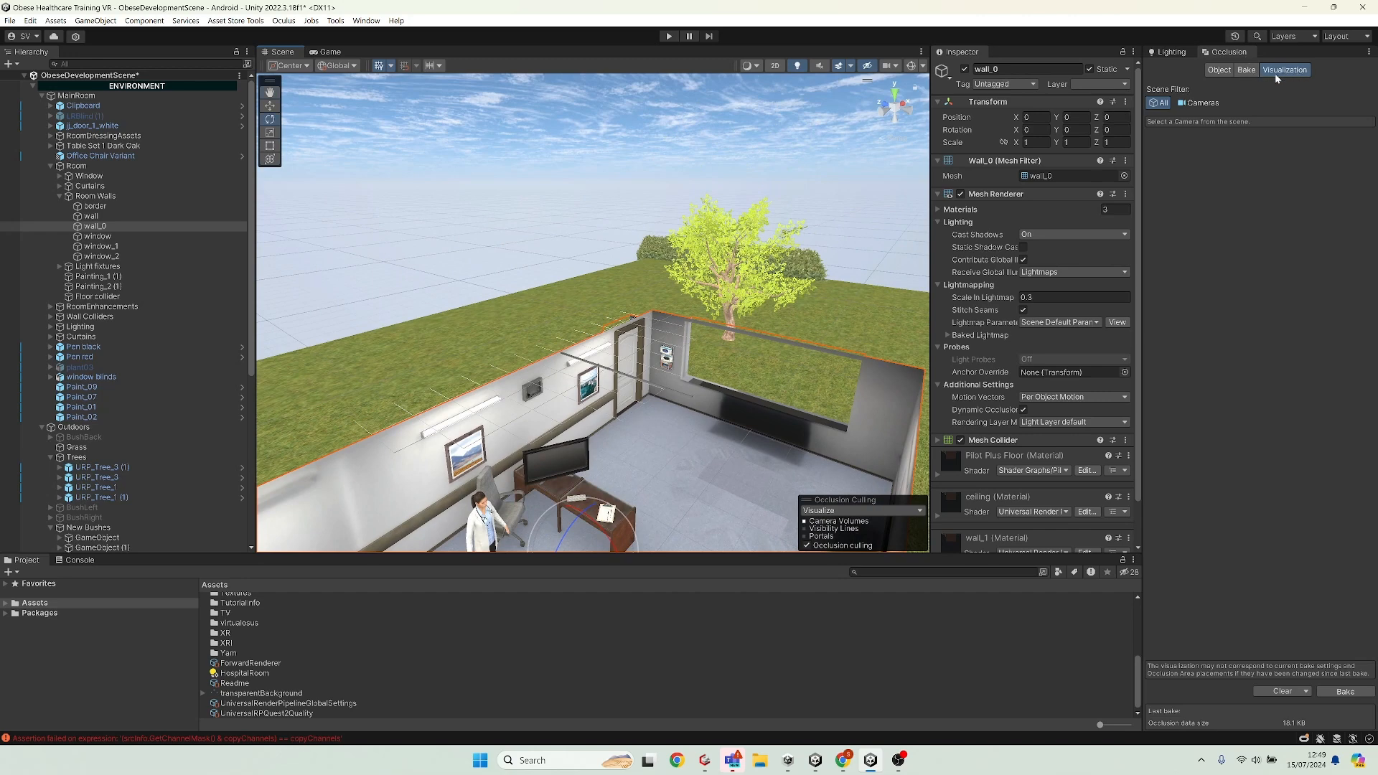
scroll(696, 395, "up", 5)
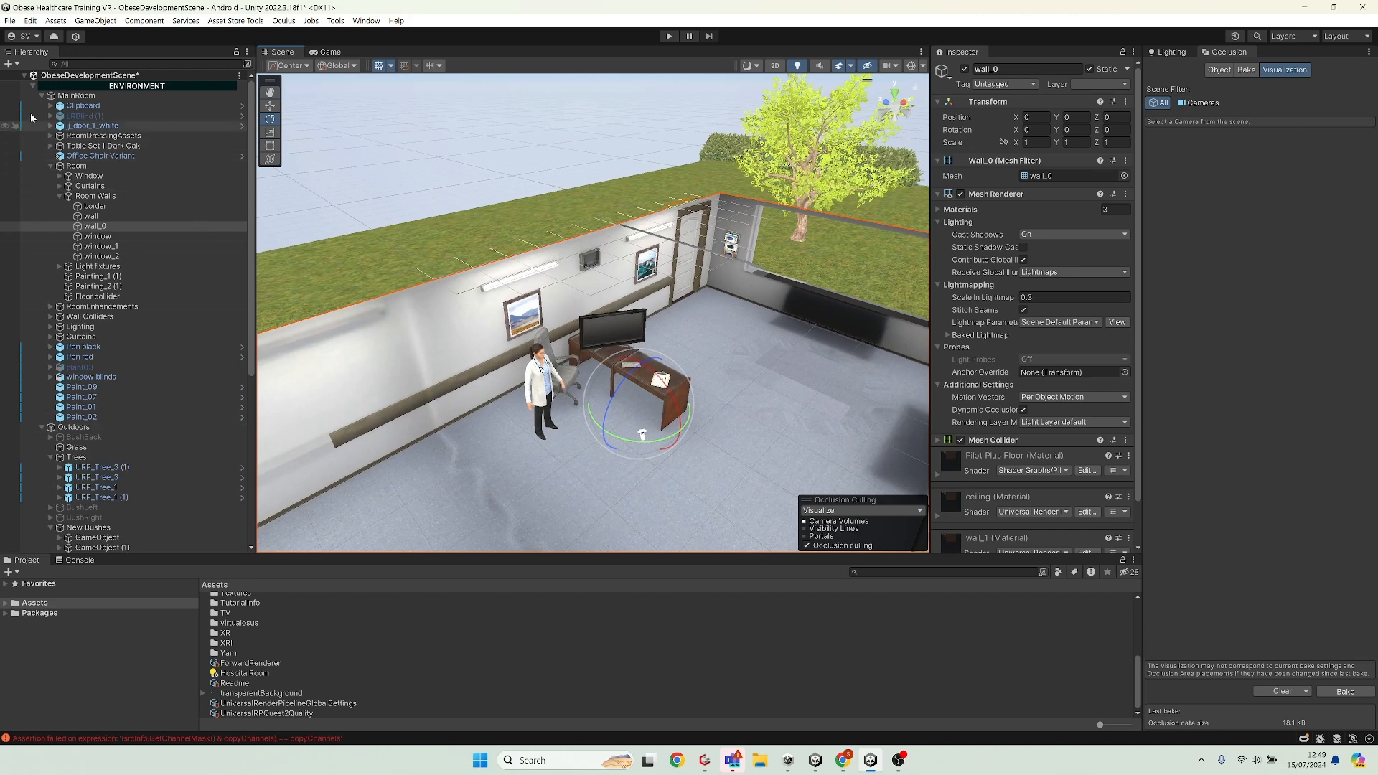
left_click(43, 86)
left_click(33, 86)
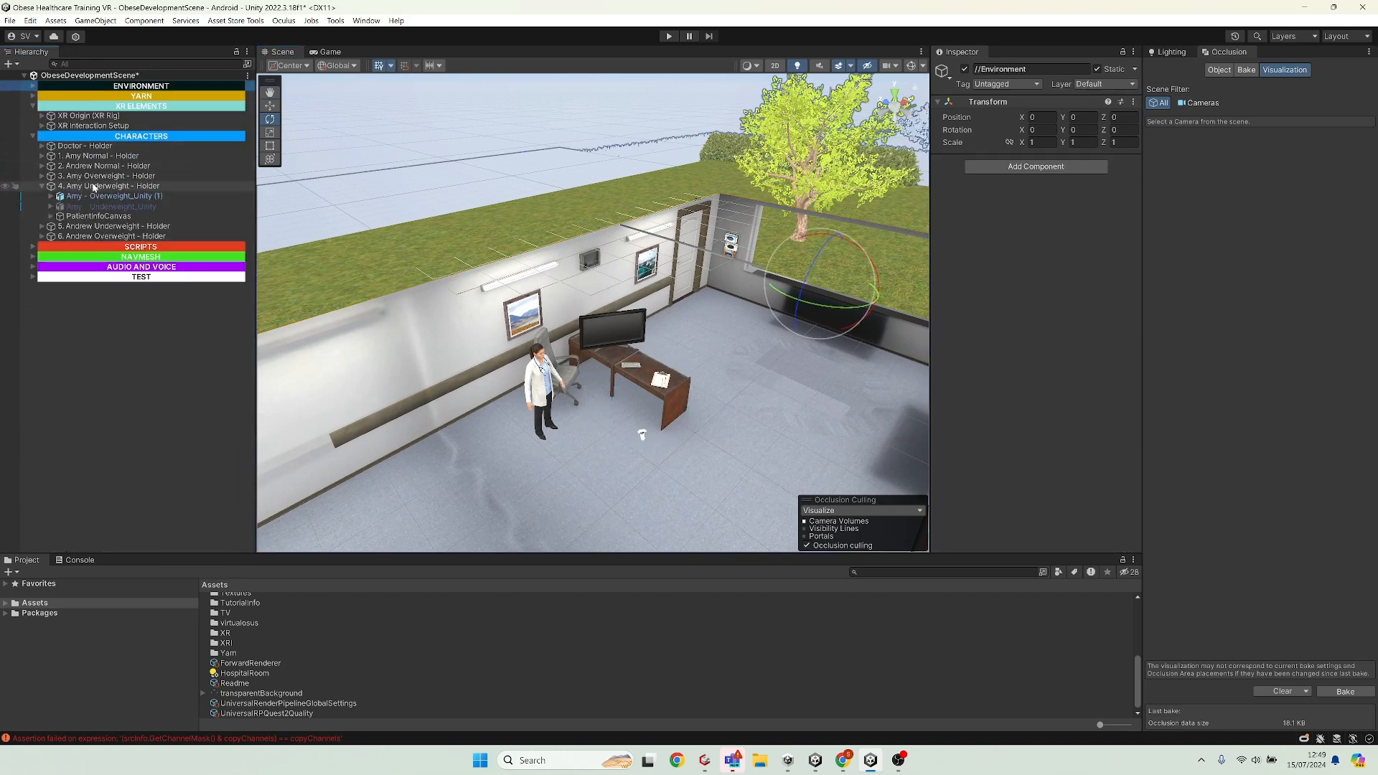
left_click(99, 116)
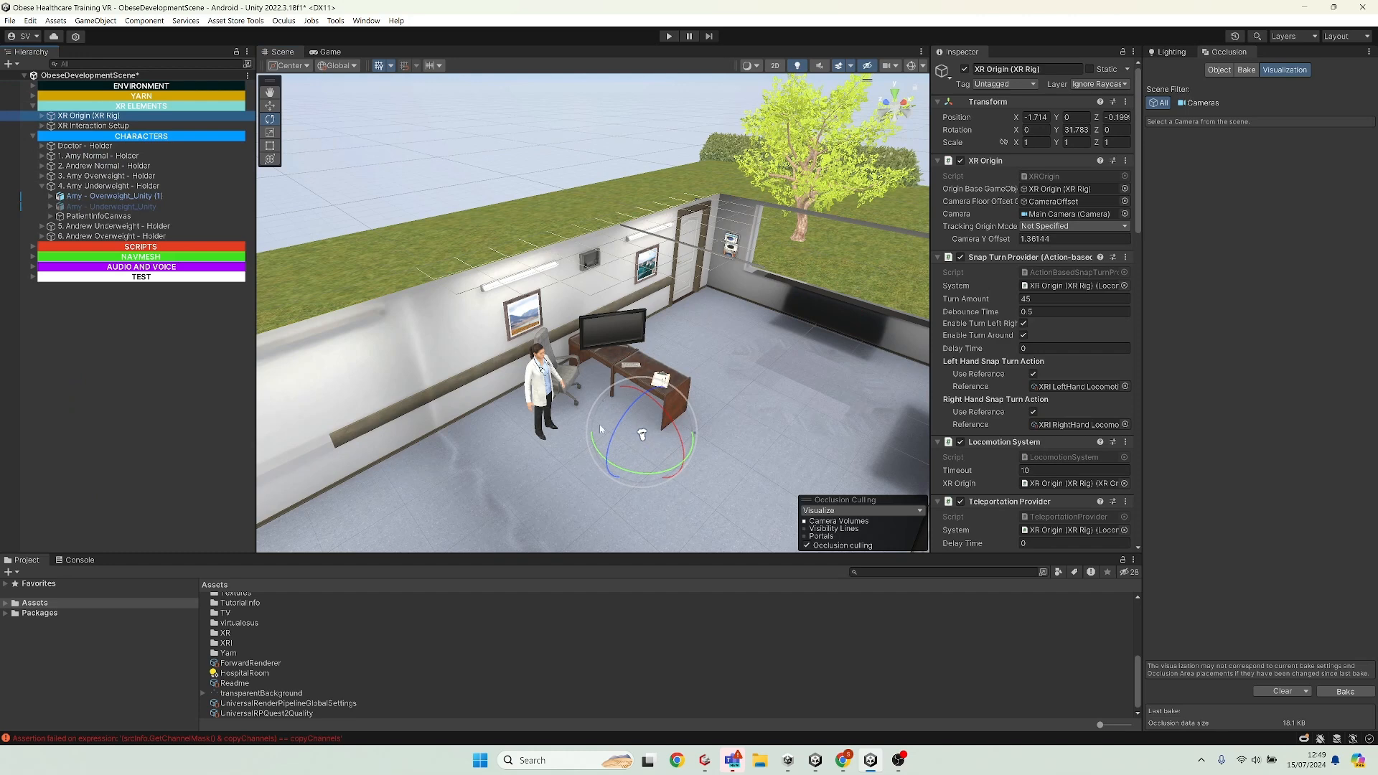
right_click_drag(561, 440, 575, 457)
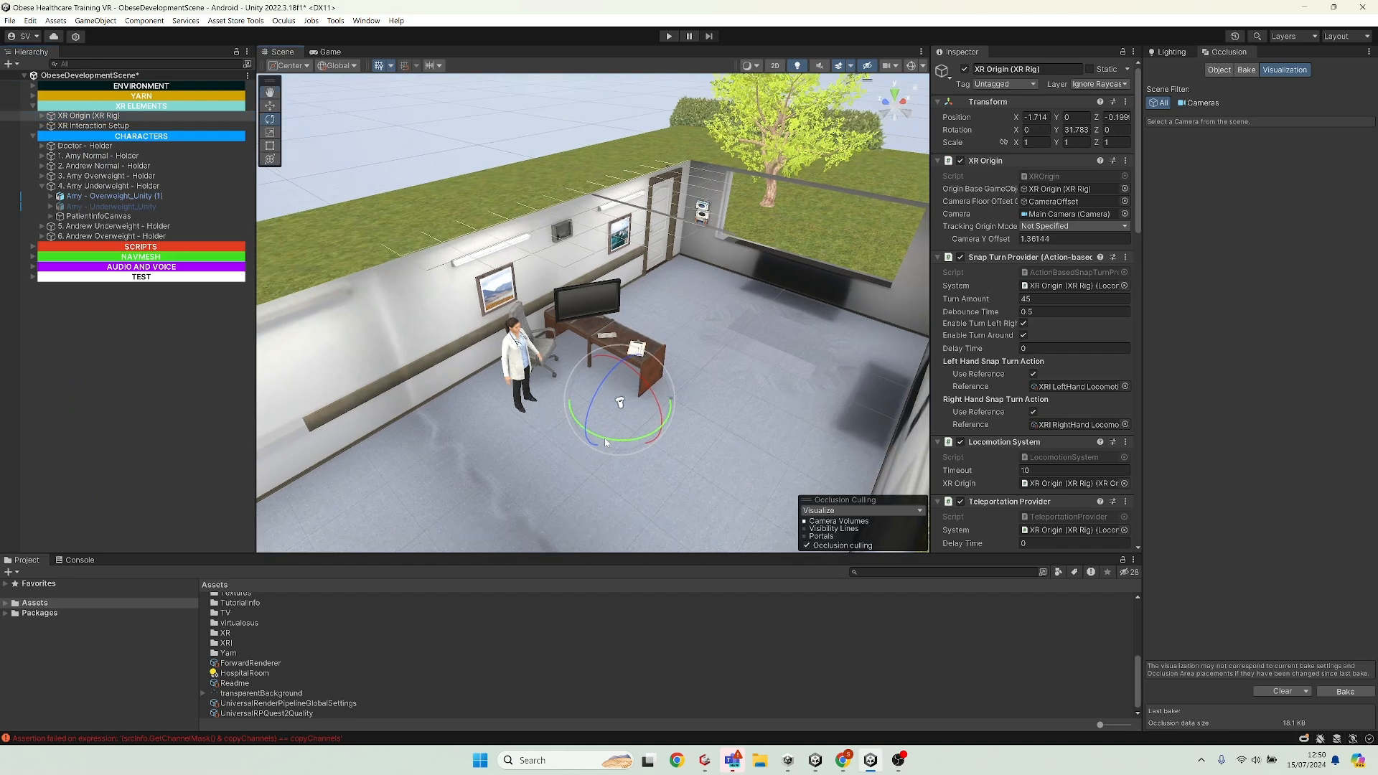
left_click_drag(605, 443, 462, 323)
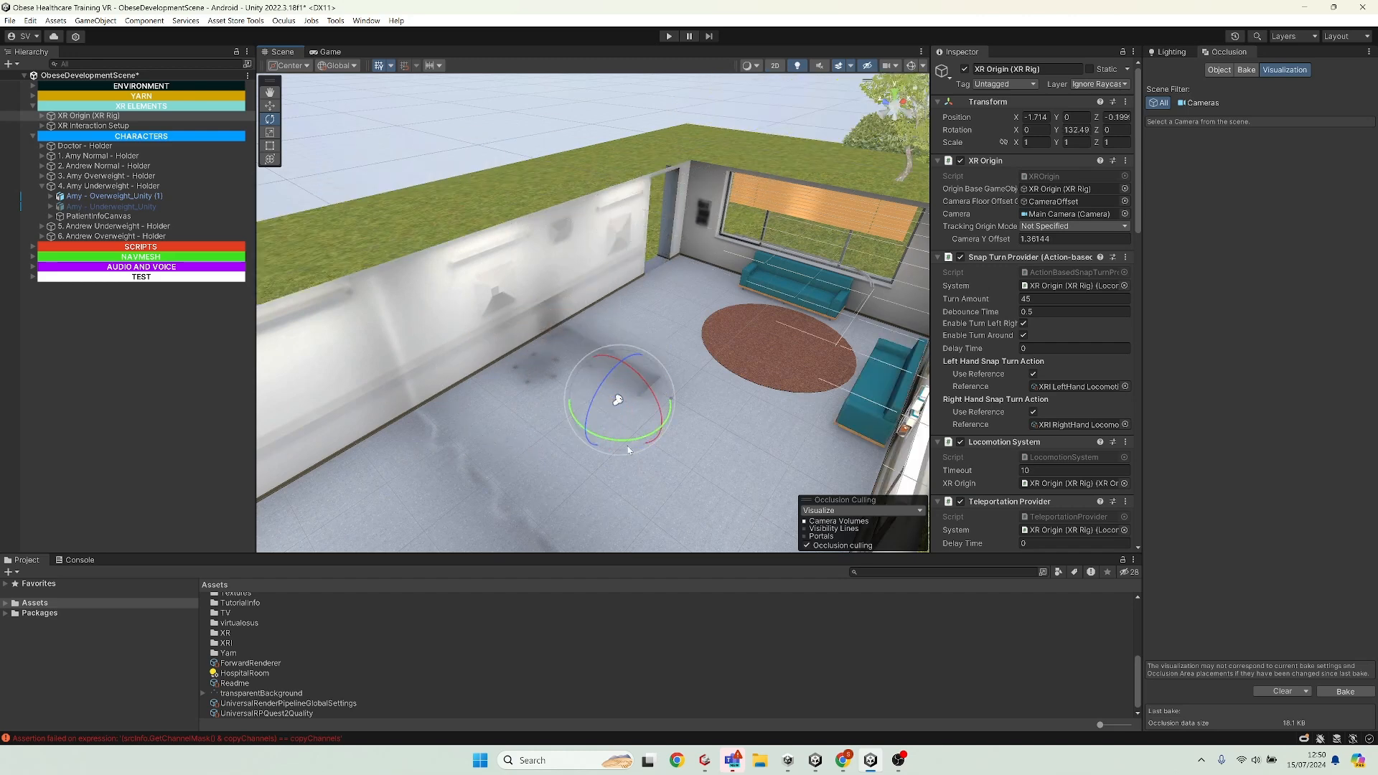
left_click_drag(635, 441, 567, 430)
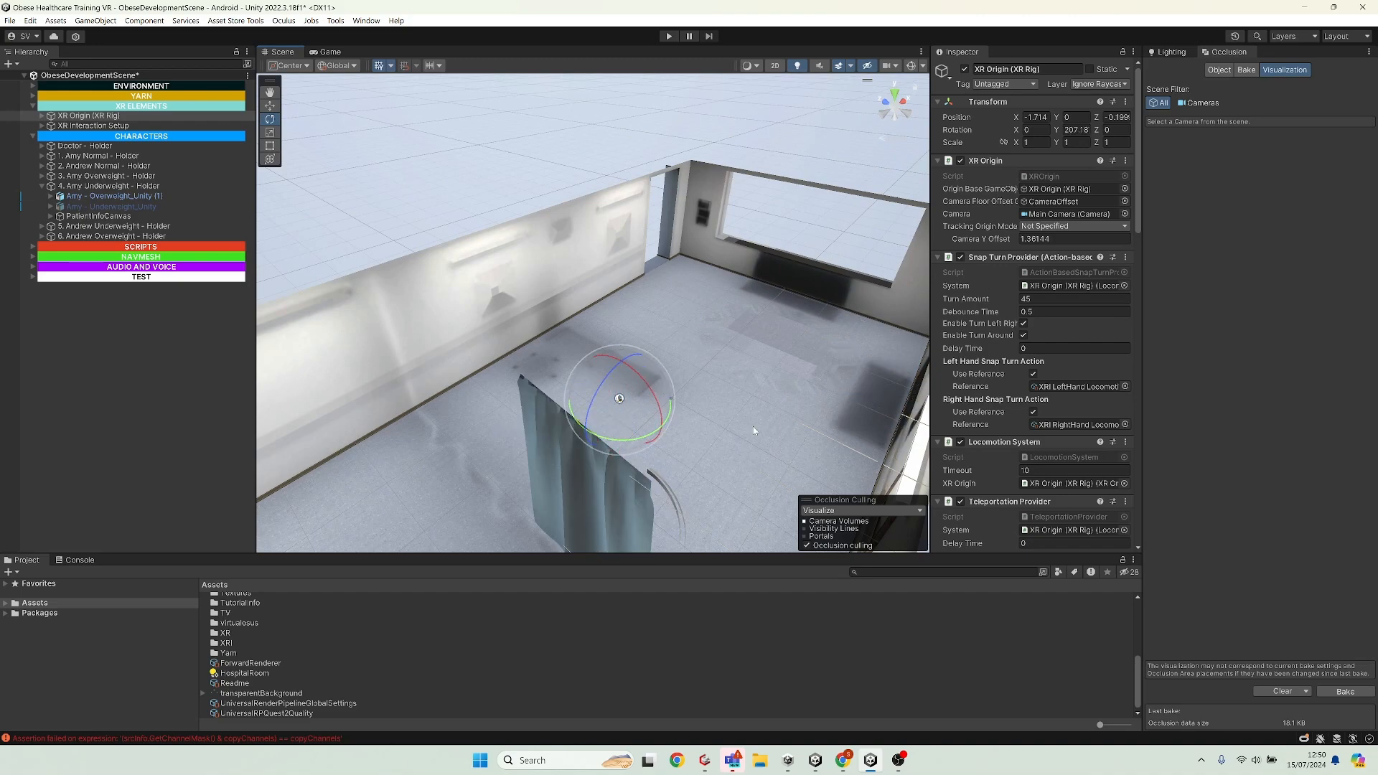
Step: Examine from several angles which walls, curtains and furniture are culled for the rotated XR rig
middle_click_drag(567, 430, 408, 408)
right_click_drag(782, 425, 605, 394)
right_click_drag(496, 390, 728, 436)
right_click_drag(631, 435, 728, 435)
middle_click_drag(728, 435, 726, 459)
right_click_drag(726, 458, 648, 449)
scroll(535, 440, "down", 3)
middle_click_drag(647, 449, 753, 434)
right_click_drag(574, 430, 667, 431)
middle_click_drag(668, 430, 811, 439)
right_click_drag(502, 431, 617, 442)
middle_click_drag(617, 442, 607, 429)
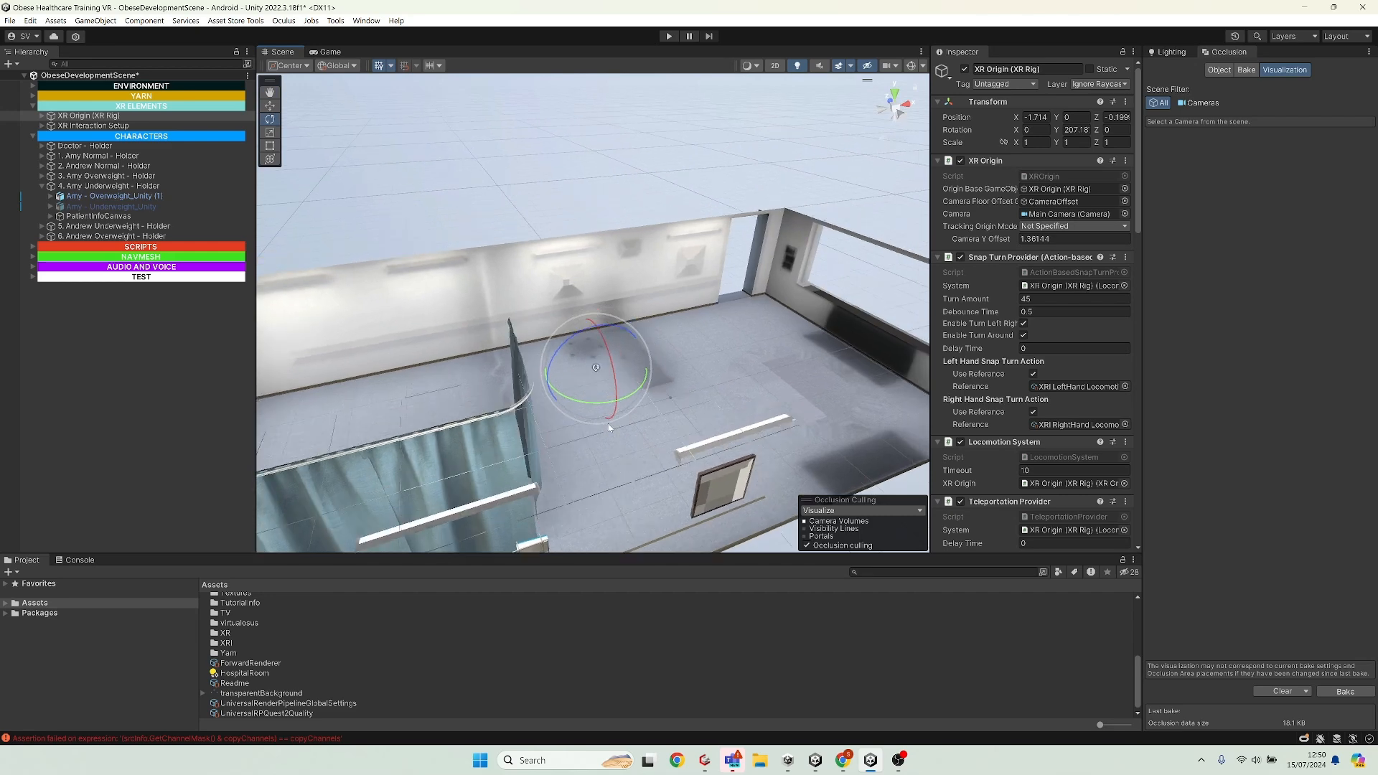
Step: Rotate the XR Origin (XR Rig) further around its Y axis to about 456 degrees to preview the culling
left_click_drag(620, 396, 431, 365)
left_click_drag(635, 390, 433, 408)
middle_click_drag(434, 408, 479, 470)
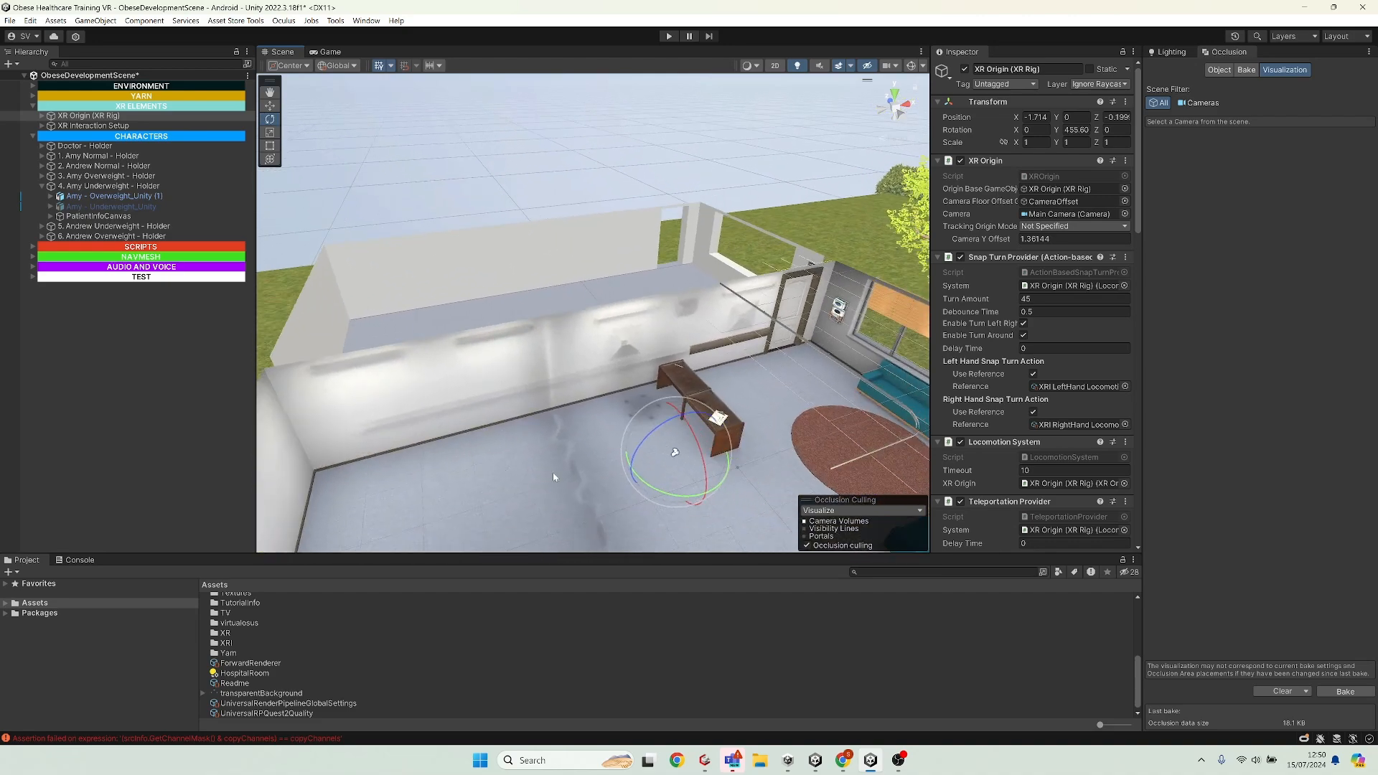
right_click_drag(514, 487, 683, 437)
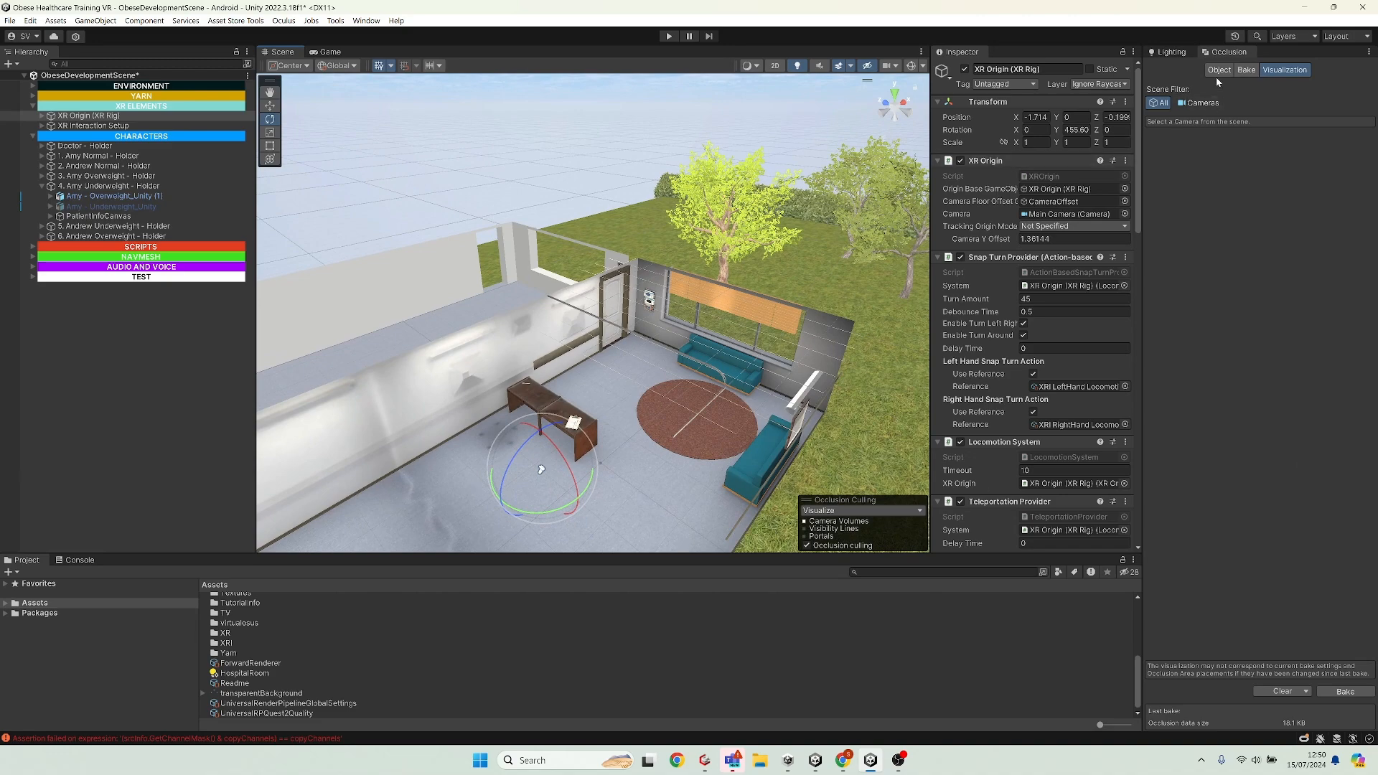
Step: End the occlusion visualization by returning to the bake settings, and collapse the CHARACTERS and XR ELEMENTS groups in the hierarchy
left_click(1245, 69)
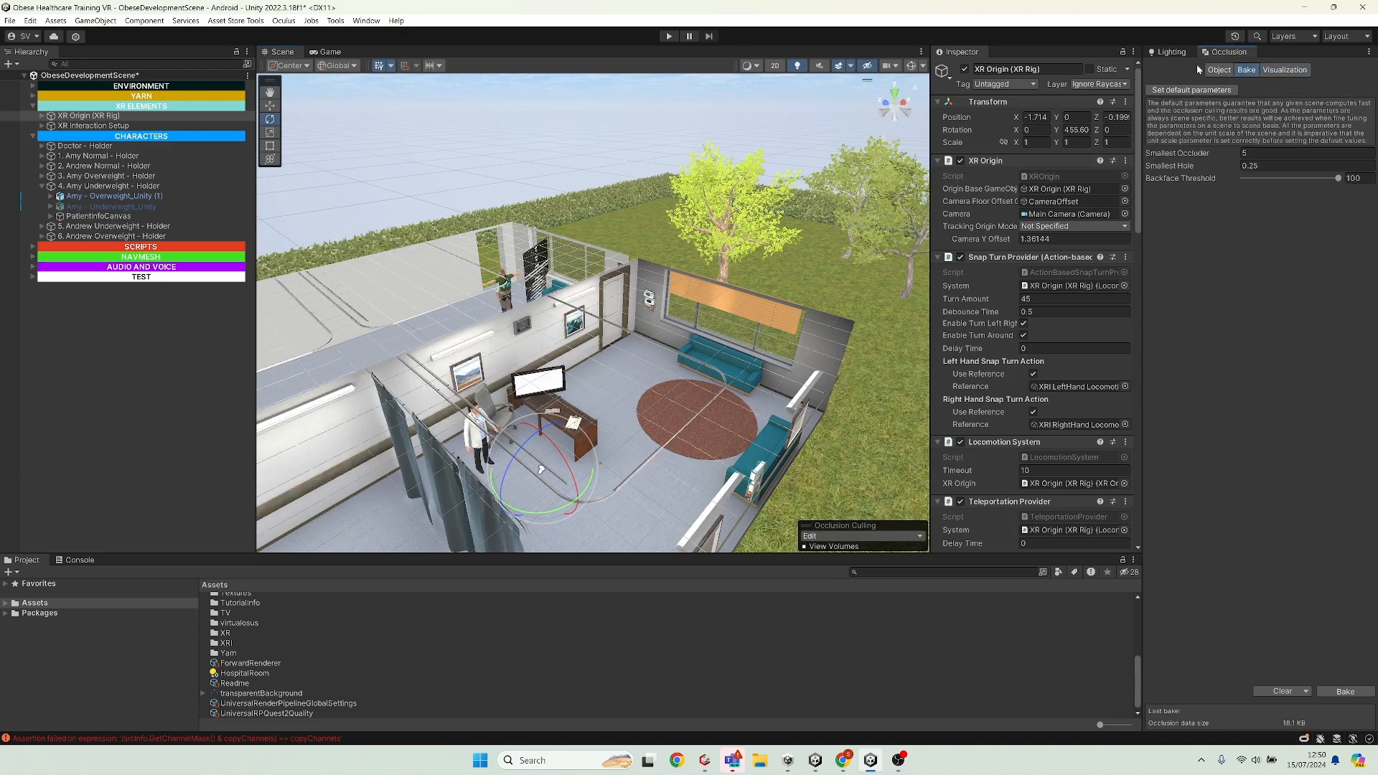
middle_click_drag(520, 495, 658, 401)
scroll(658, 400, "up", 10)
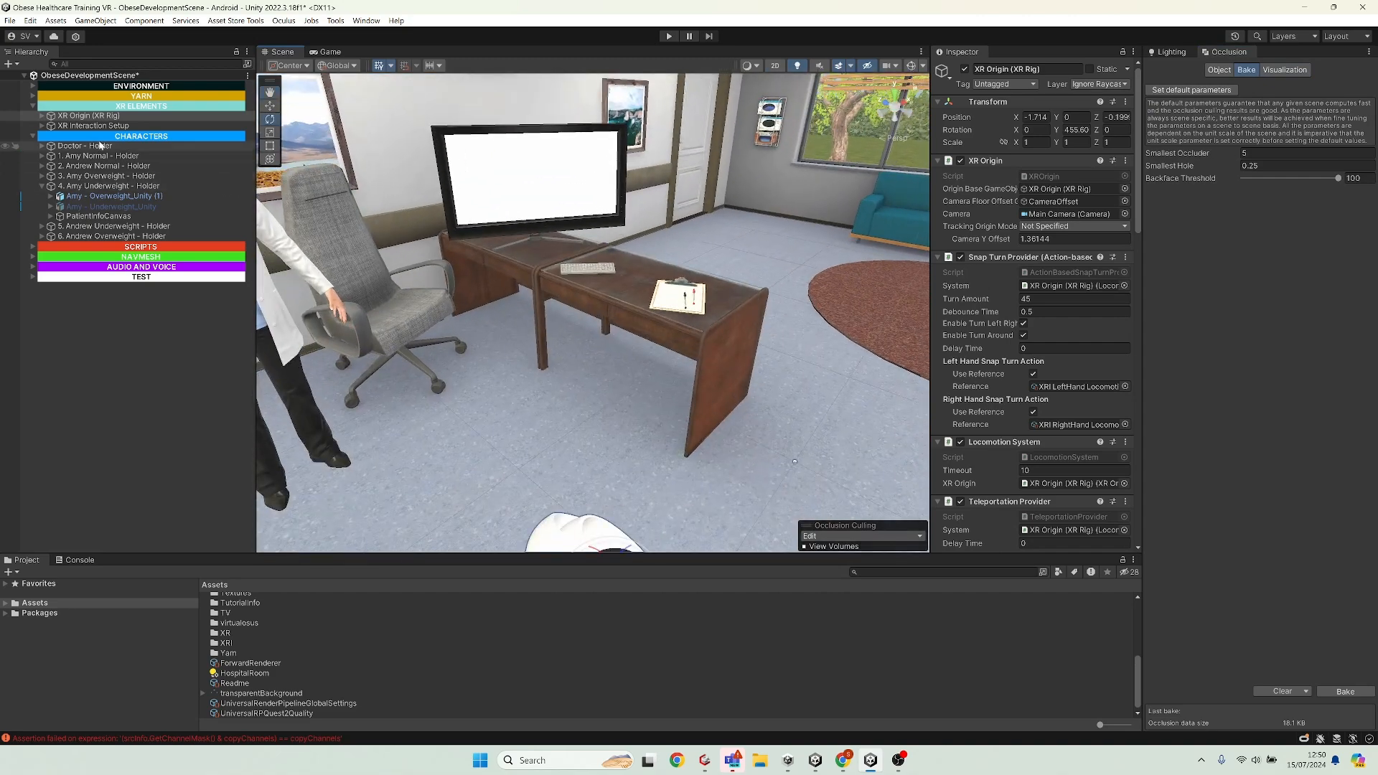
left_click(33, 136)
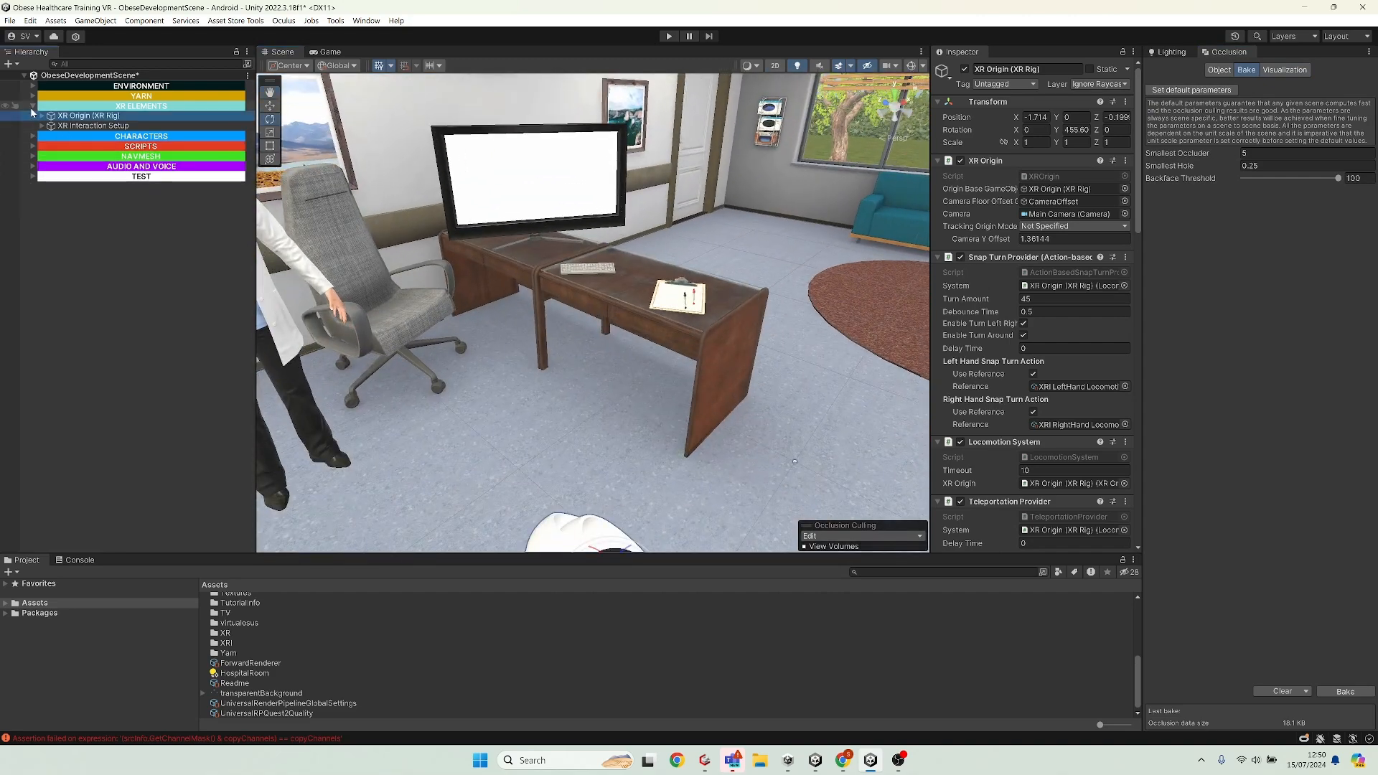
left_click(33, 106)
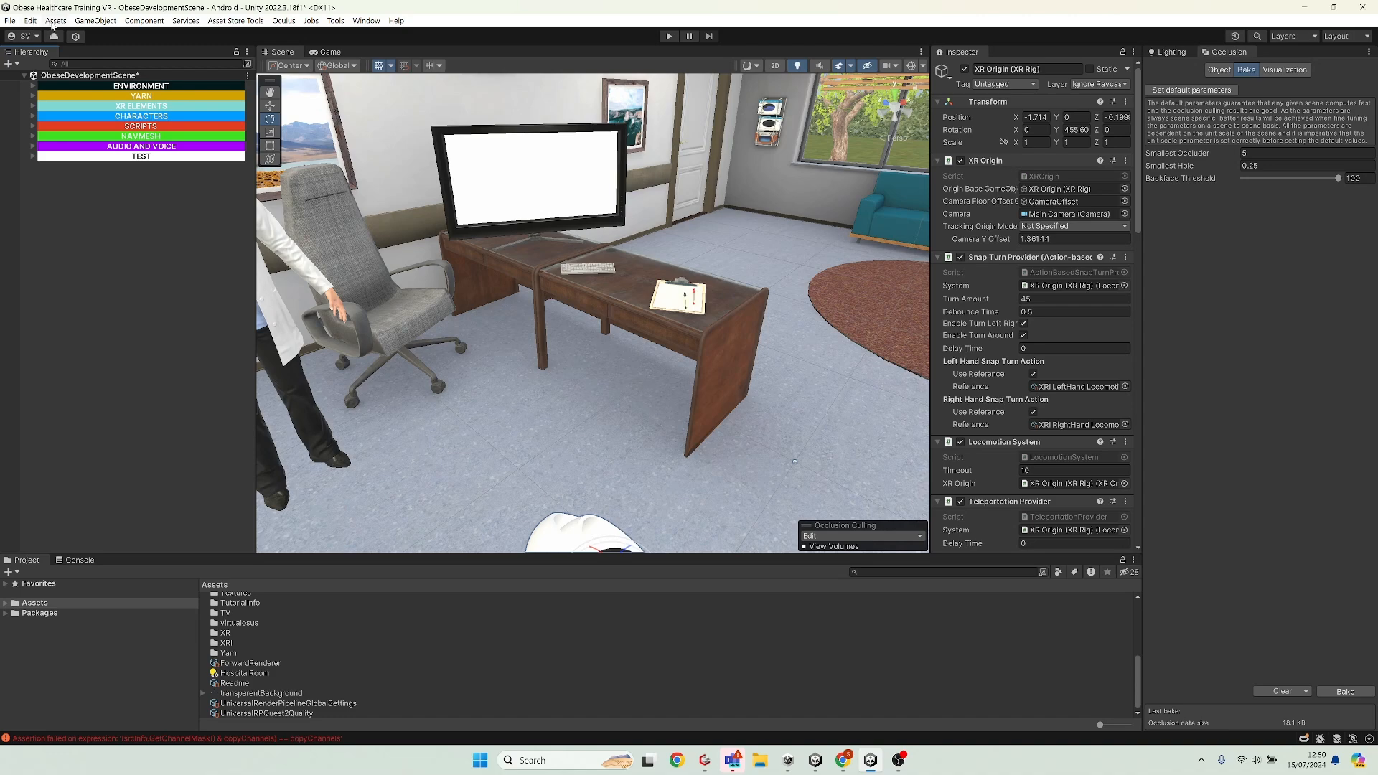
Step: Open the Oculus Project Setup Tool to review its checklist of recommended items, and close it
left_click(53, 23)
mouse_move(289, 23)
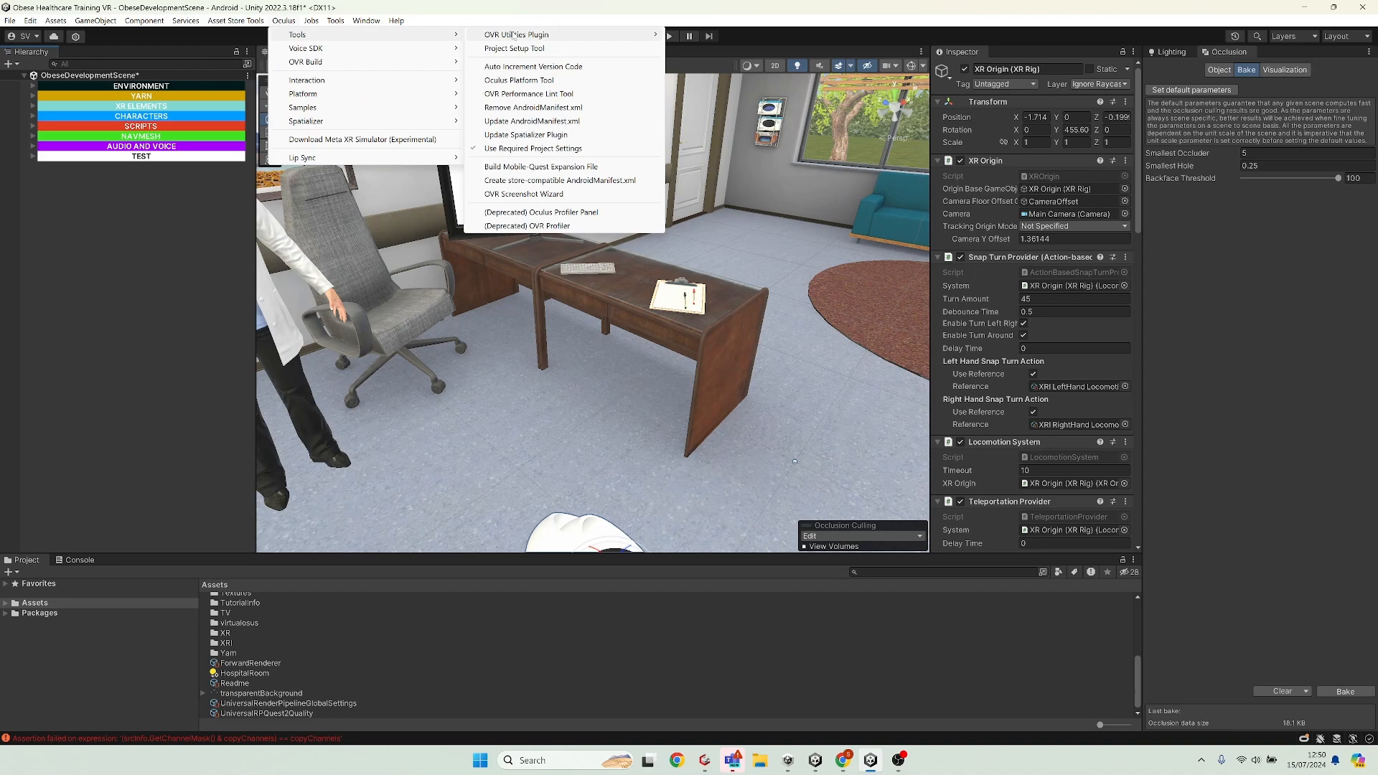
left_click(543, 48)
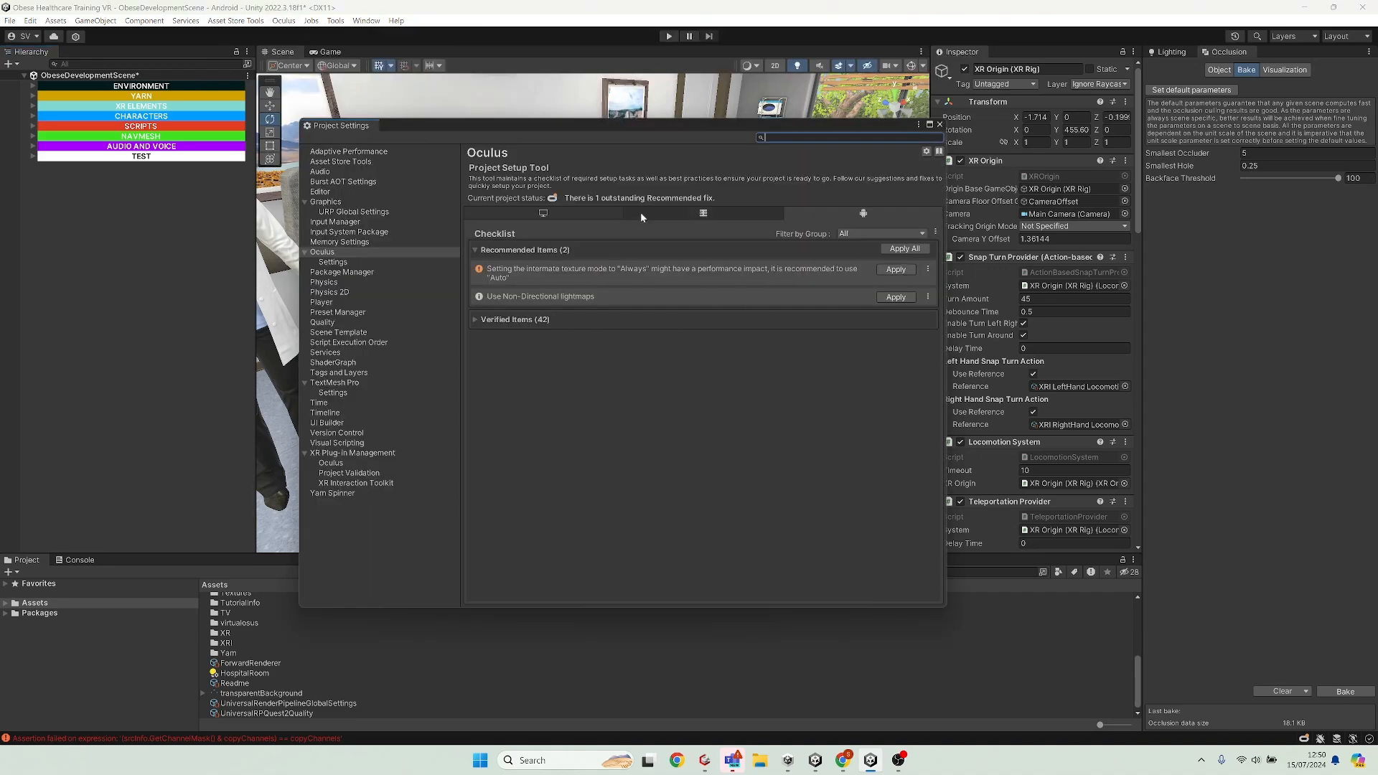
left_click(939, 124)
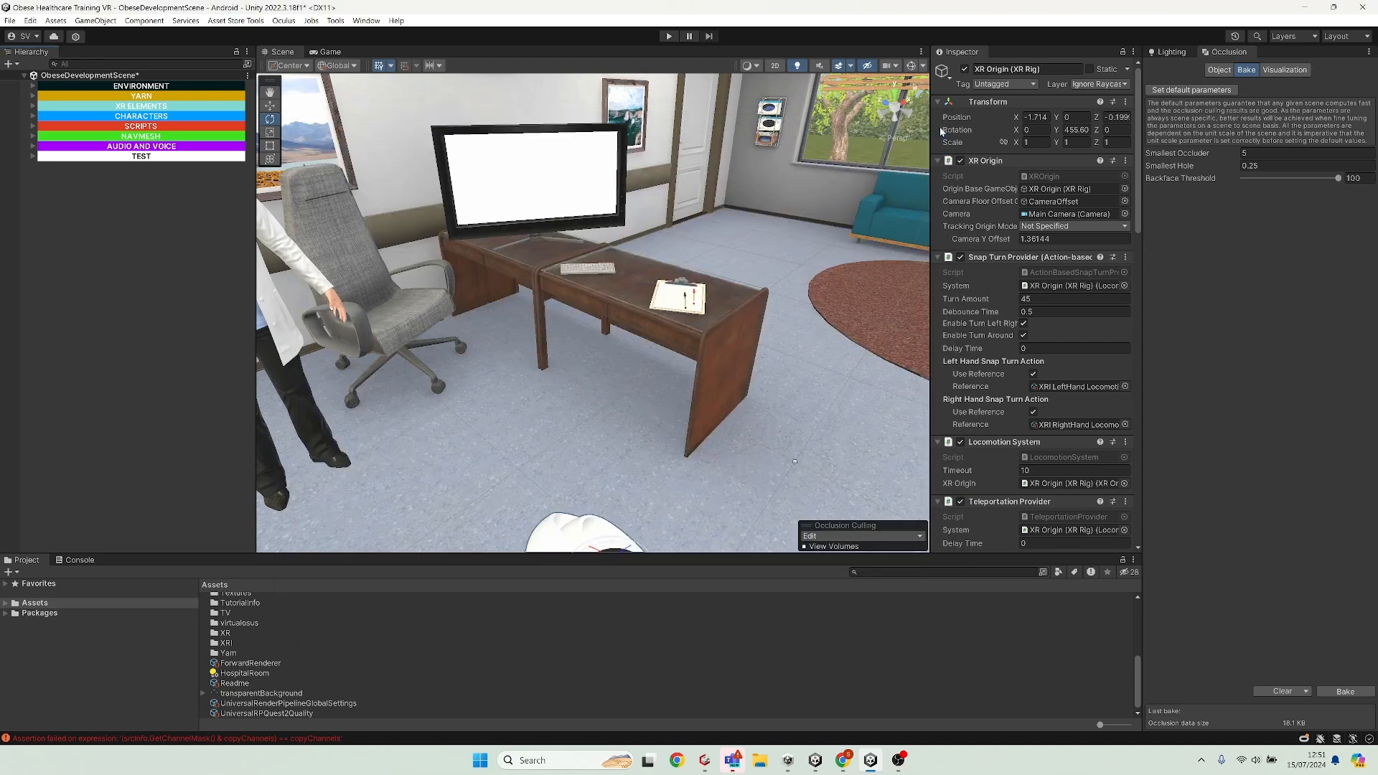
Step: Open the Project Settings on the Oculus checklist and try to reduce the window's height
left_click(55, 20)
mouse_move(30, 21)
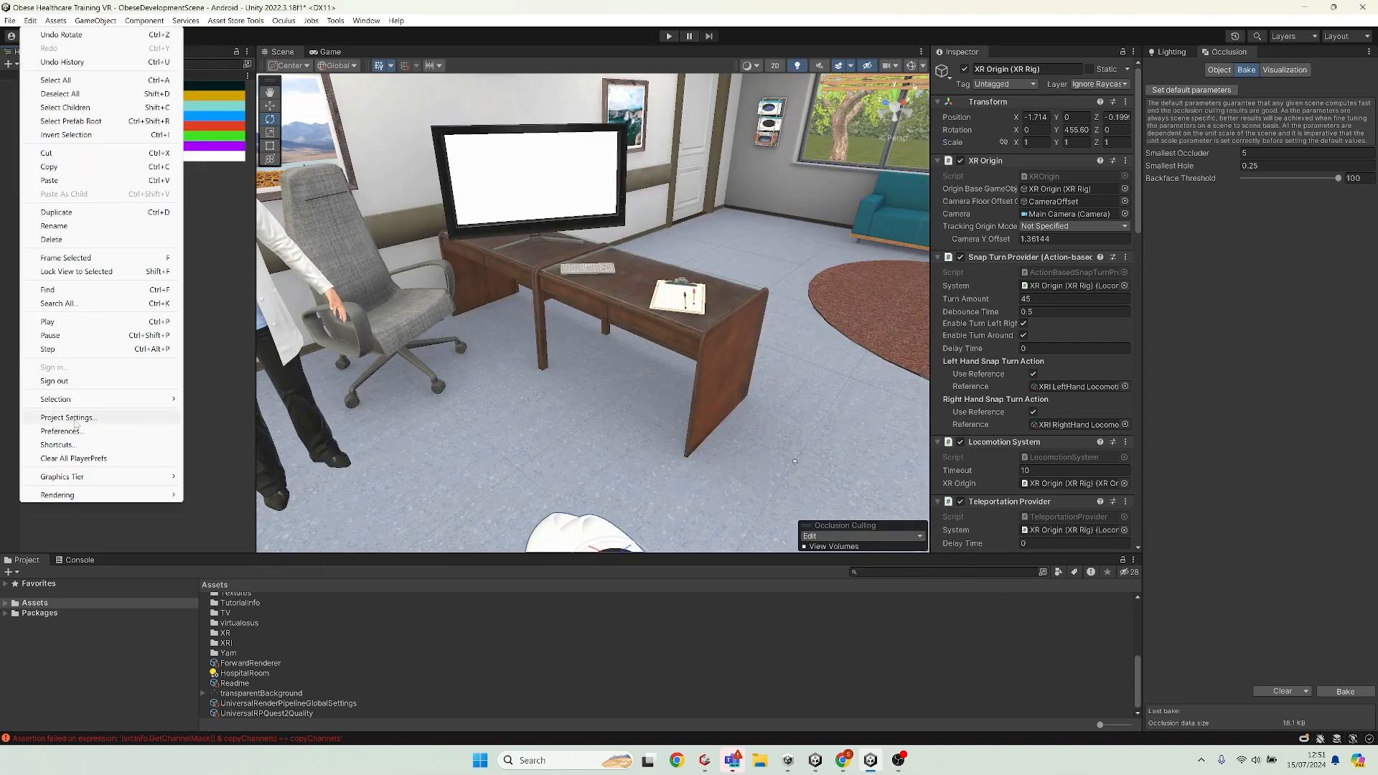
left_click(72, 419)
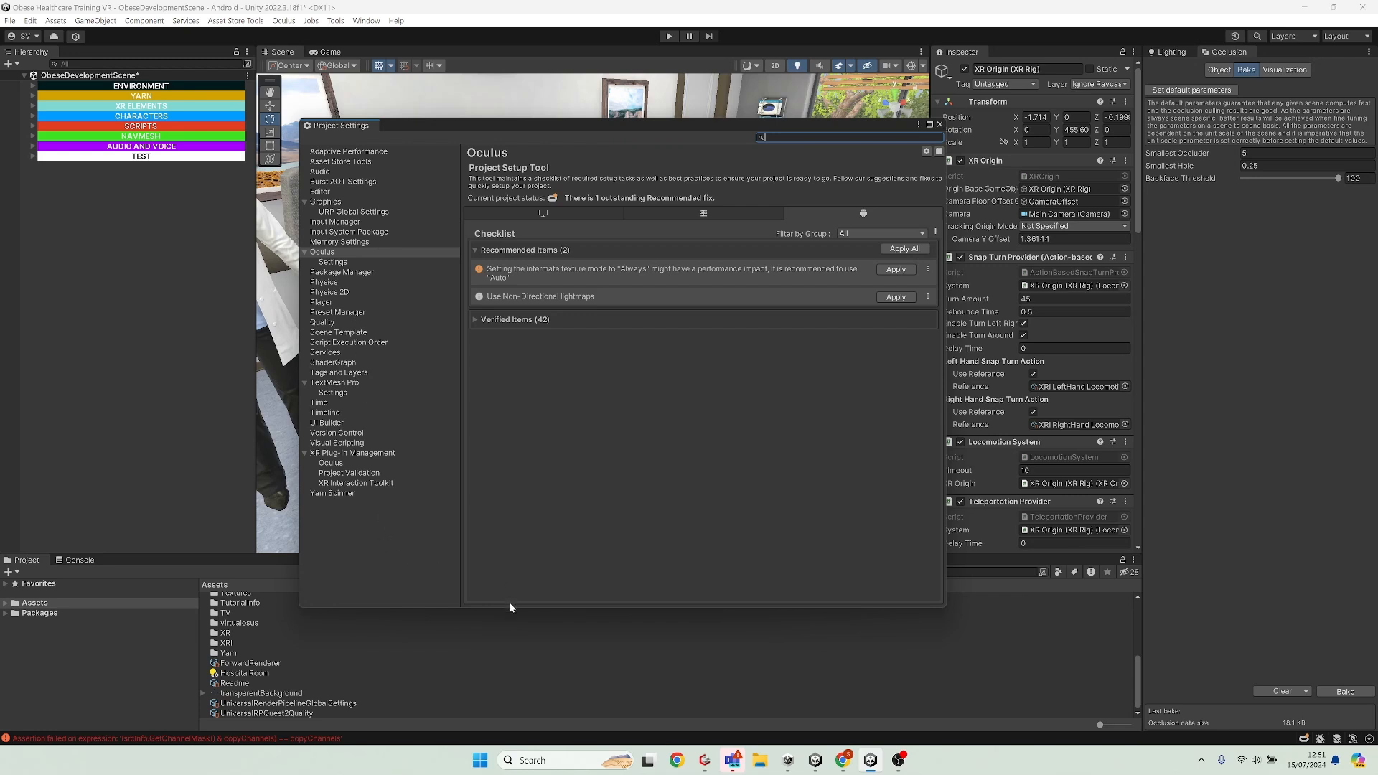
left_click_drag(512, 607, 511, 521)
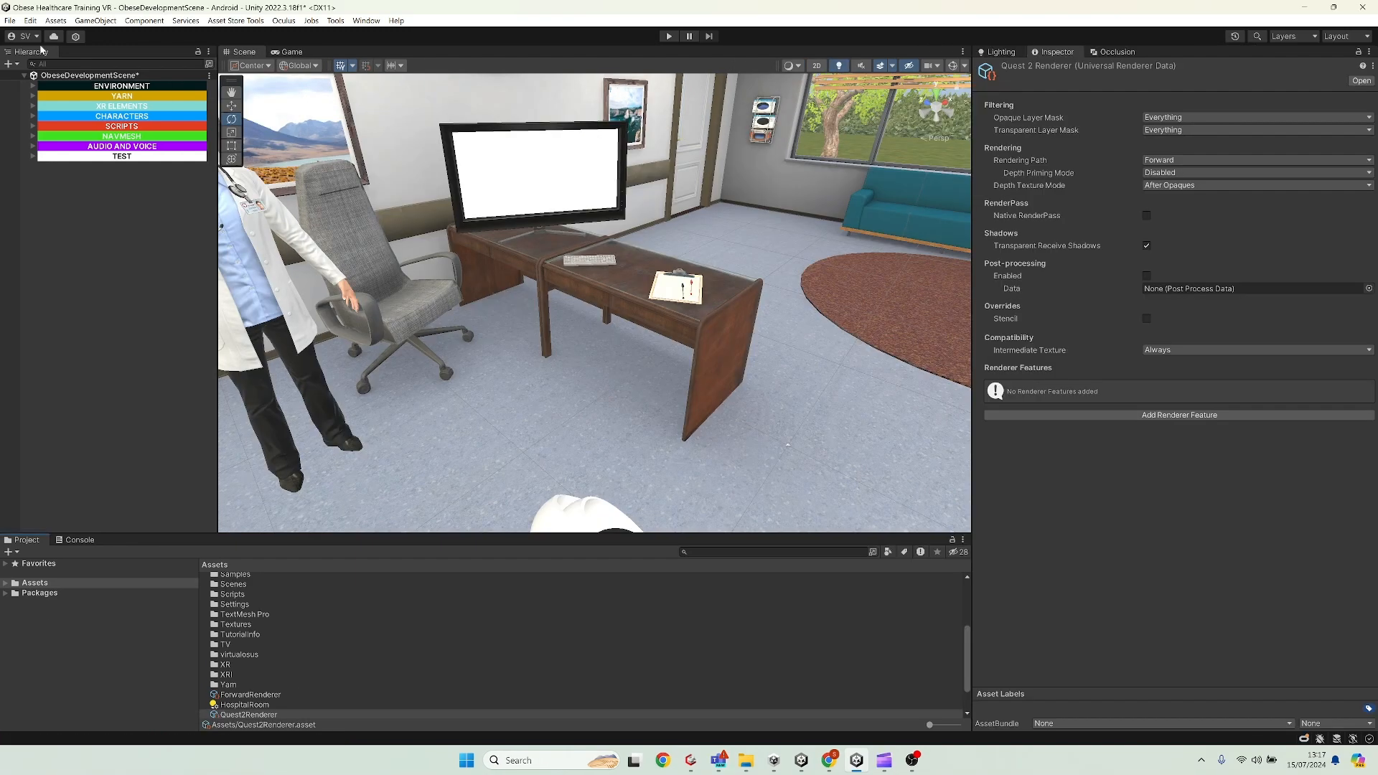
Step: Open the Quality page of the Project Settings and enlarge and reposition the window to show all its options
left_click(52, 20)
mouse_move(36, 20)
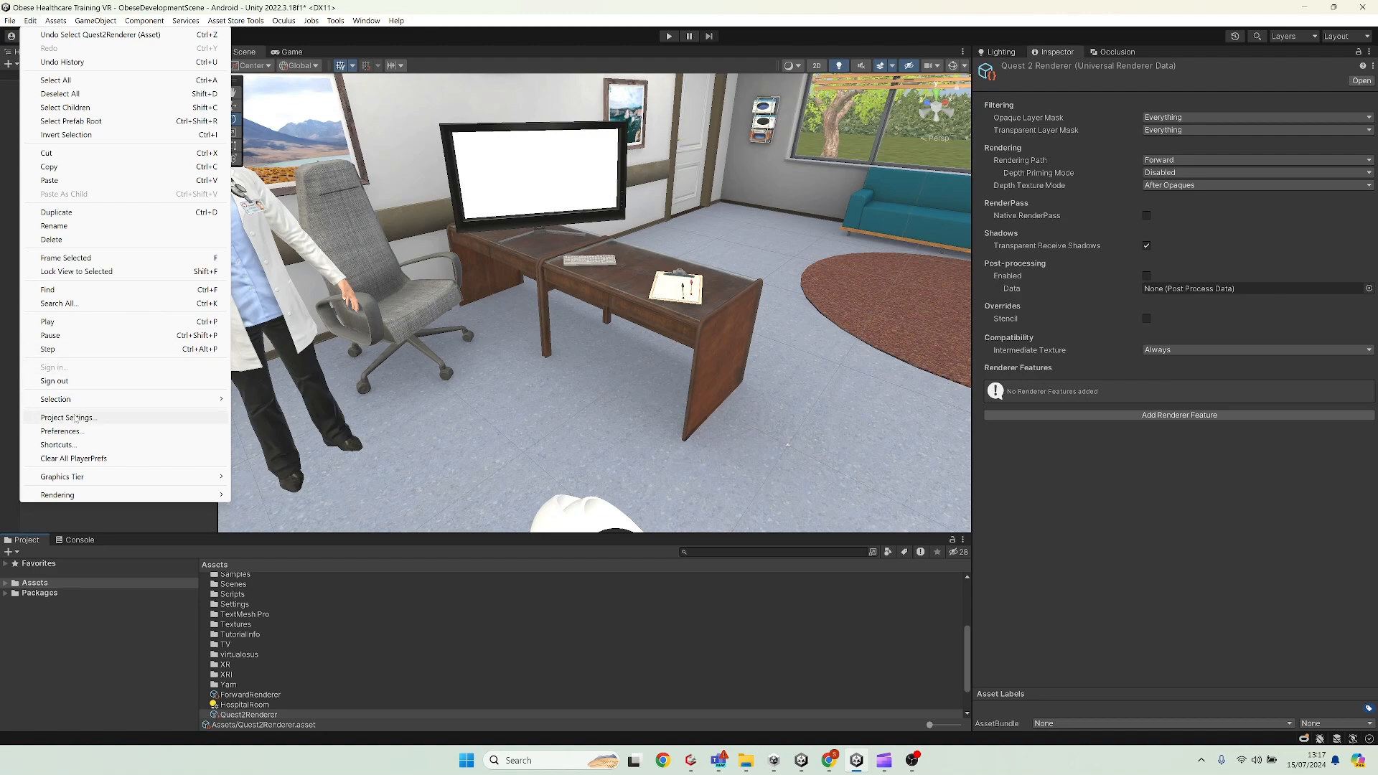
left_click(129, 417)
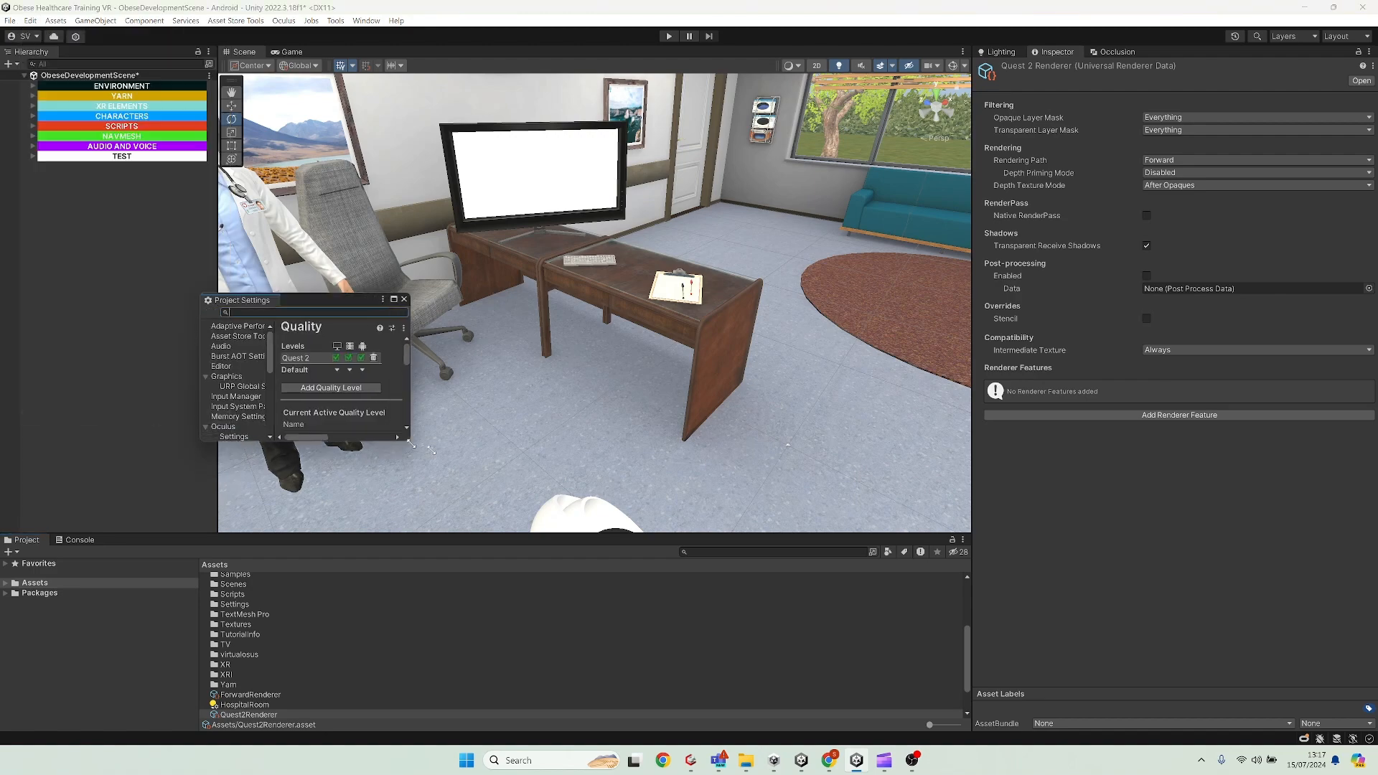
left_click_drag(394, 431, 996, 576)
left_click_drag(523, 296, 510, 122)
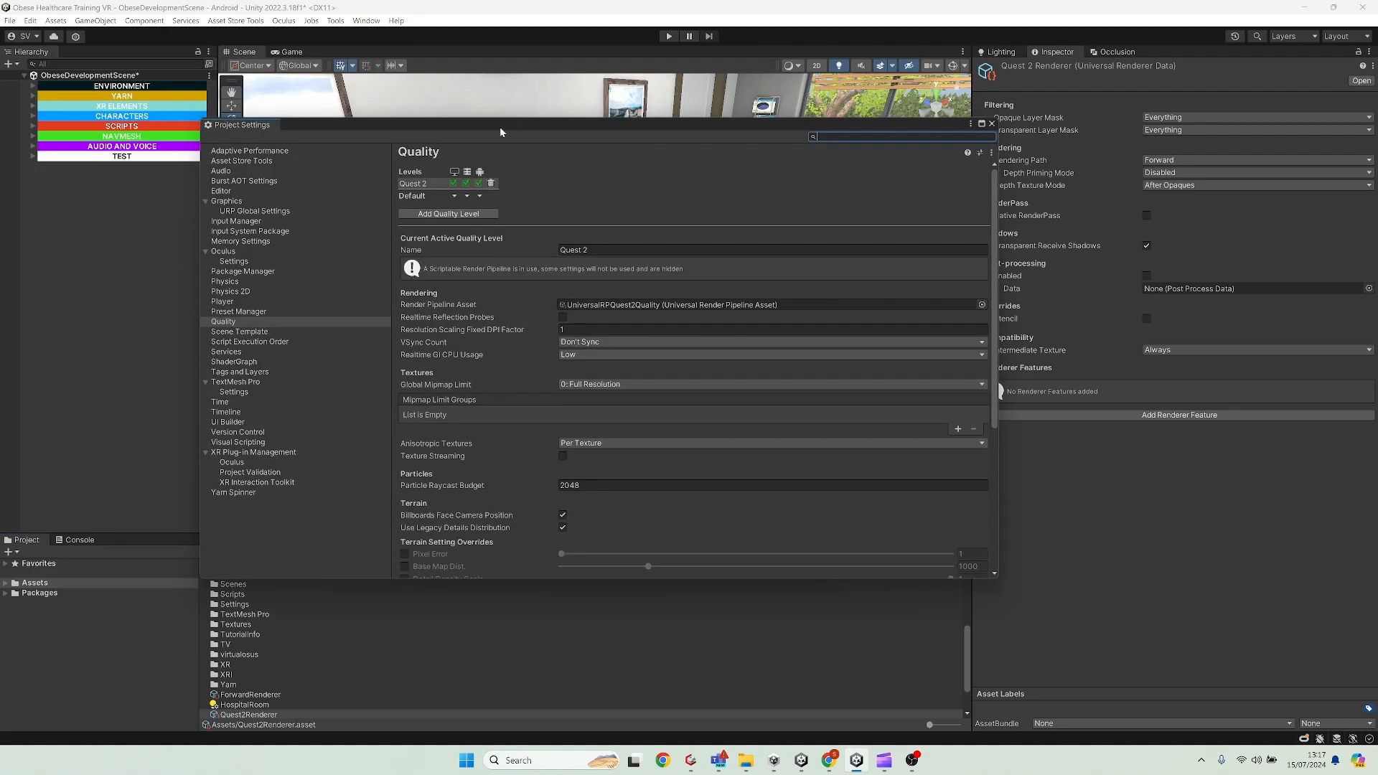
left_click(250, 322)
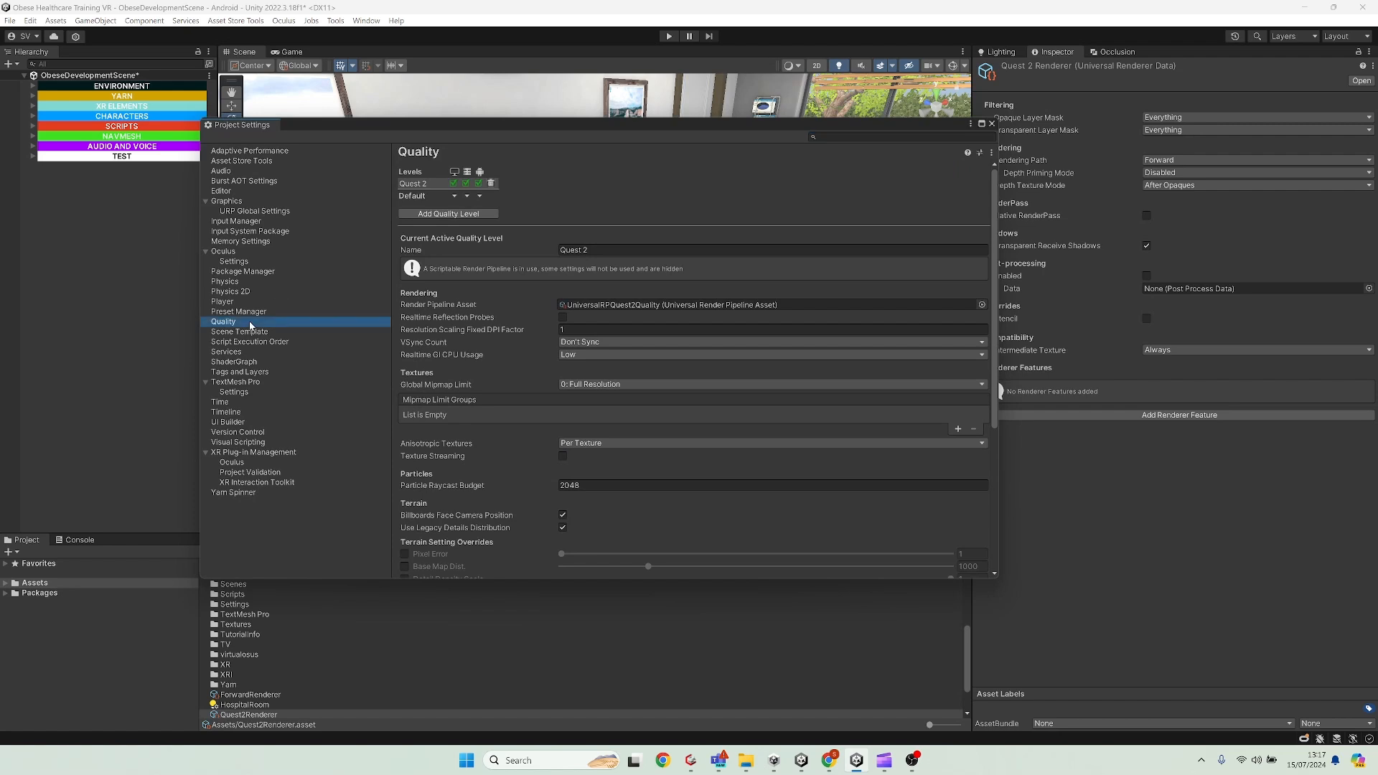
Step: Add a second quality level beside Quest 2, select it and delete it again
left_click(448, 214)
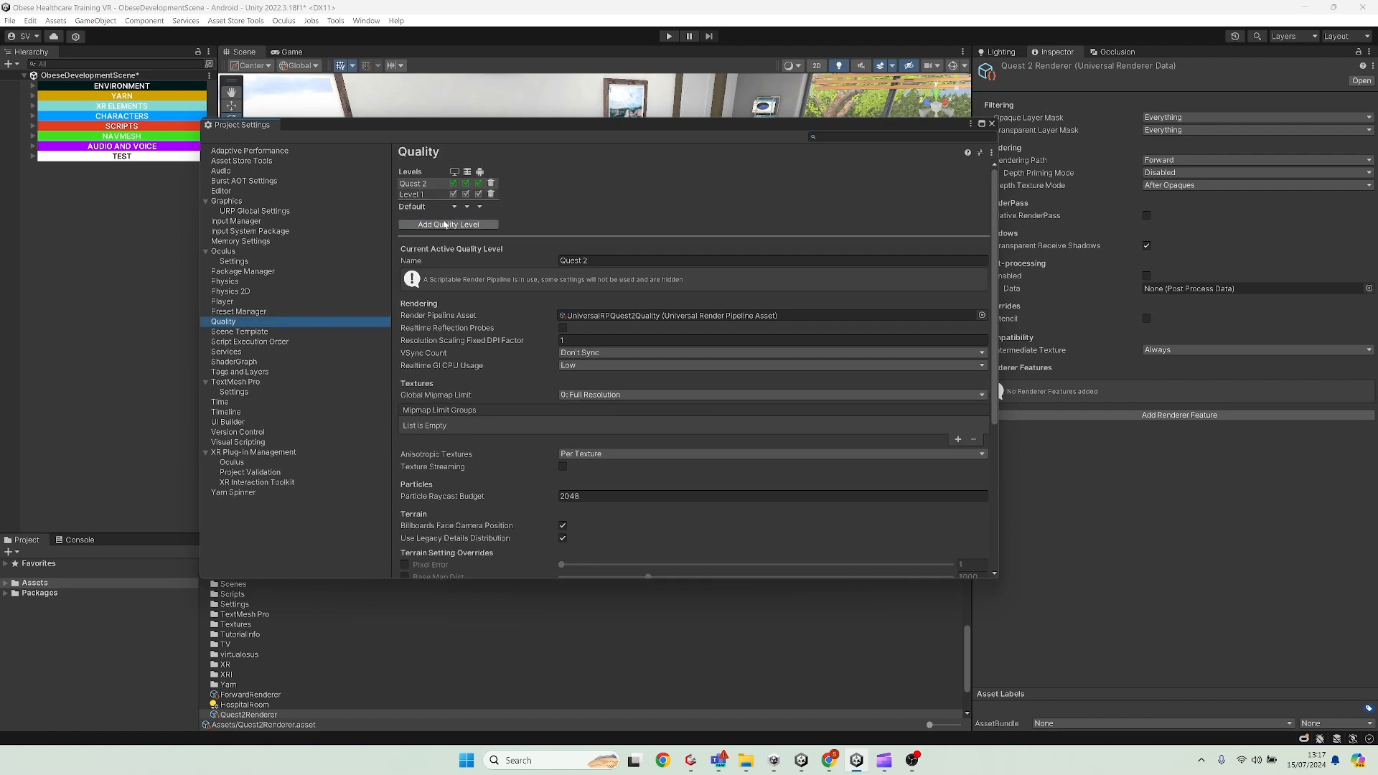
left_click(418, 195)
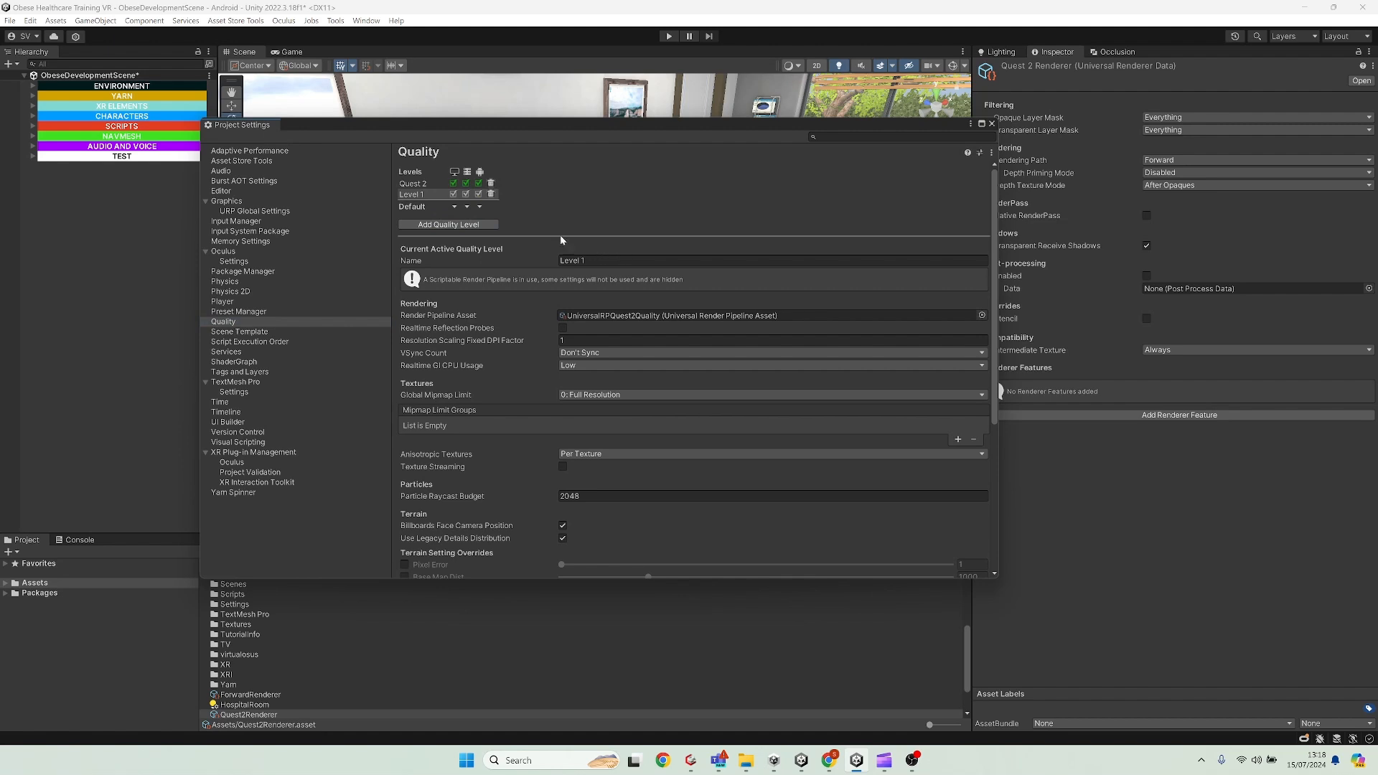
left_click(492, 194)
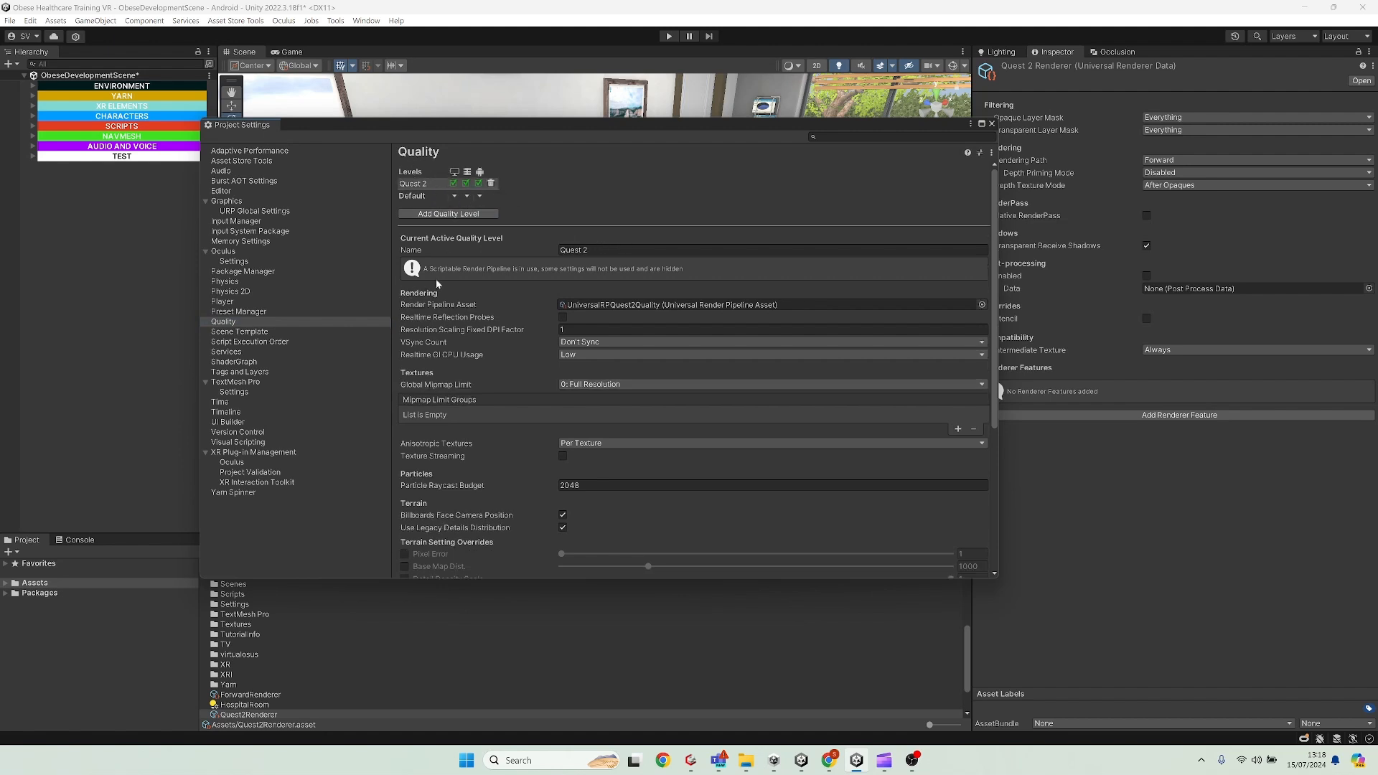
Step: Locate the Quest 2 level's UniversalRPQuest2Quality pipeline asset and its Quest2Renderer in the project, and inspect the settings of both
left_click(635, 307)
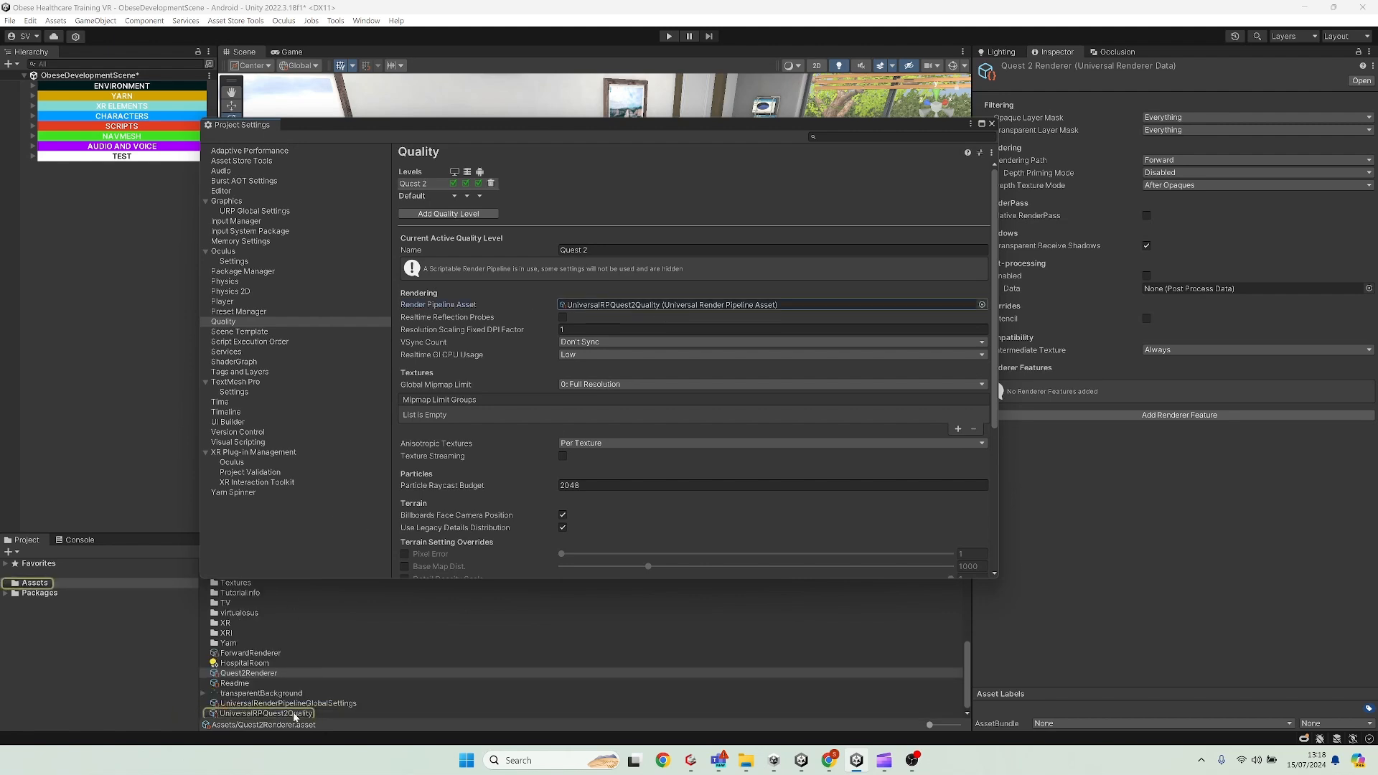
left_click(265, 712)
left_click_drag(997, 246, 918, 245)
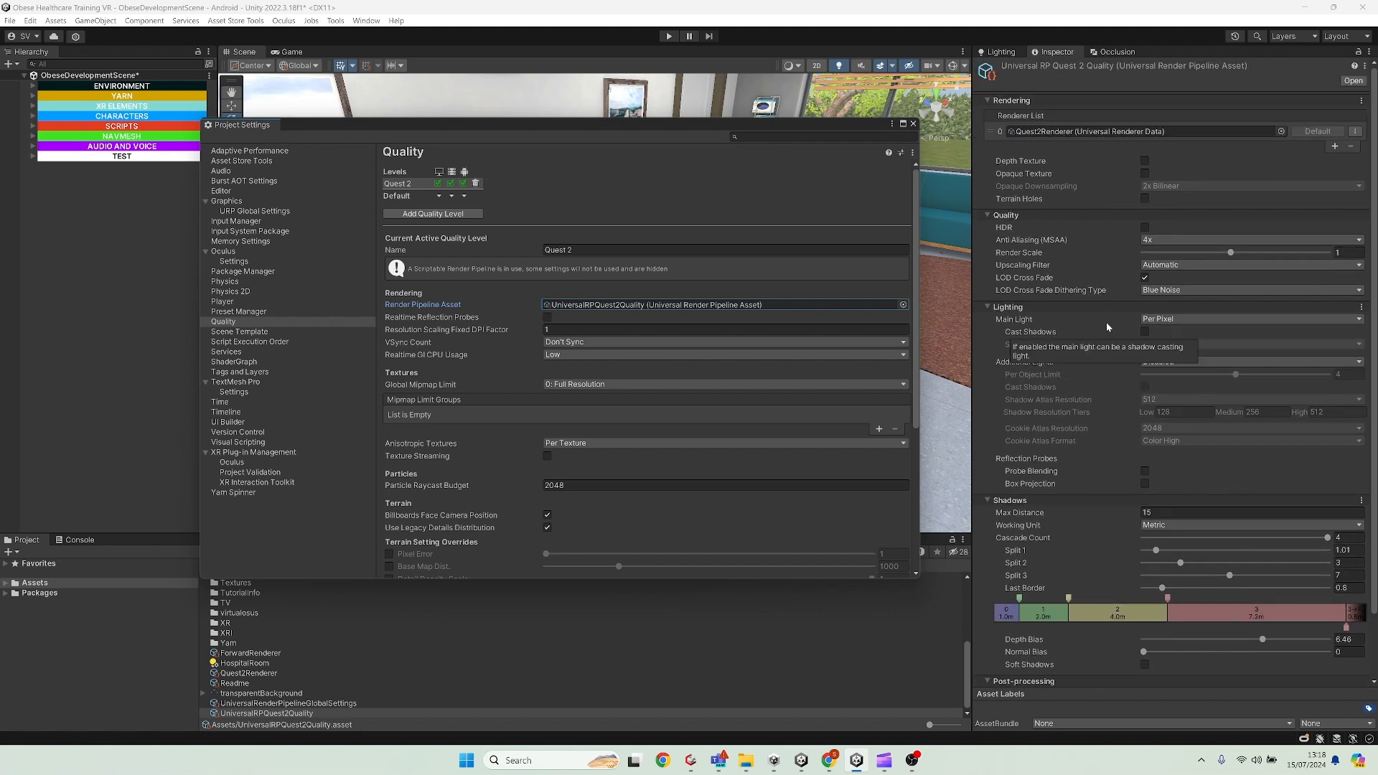
left_click(1066, 130)
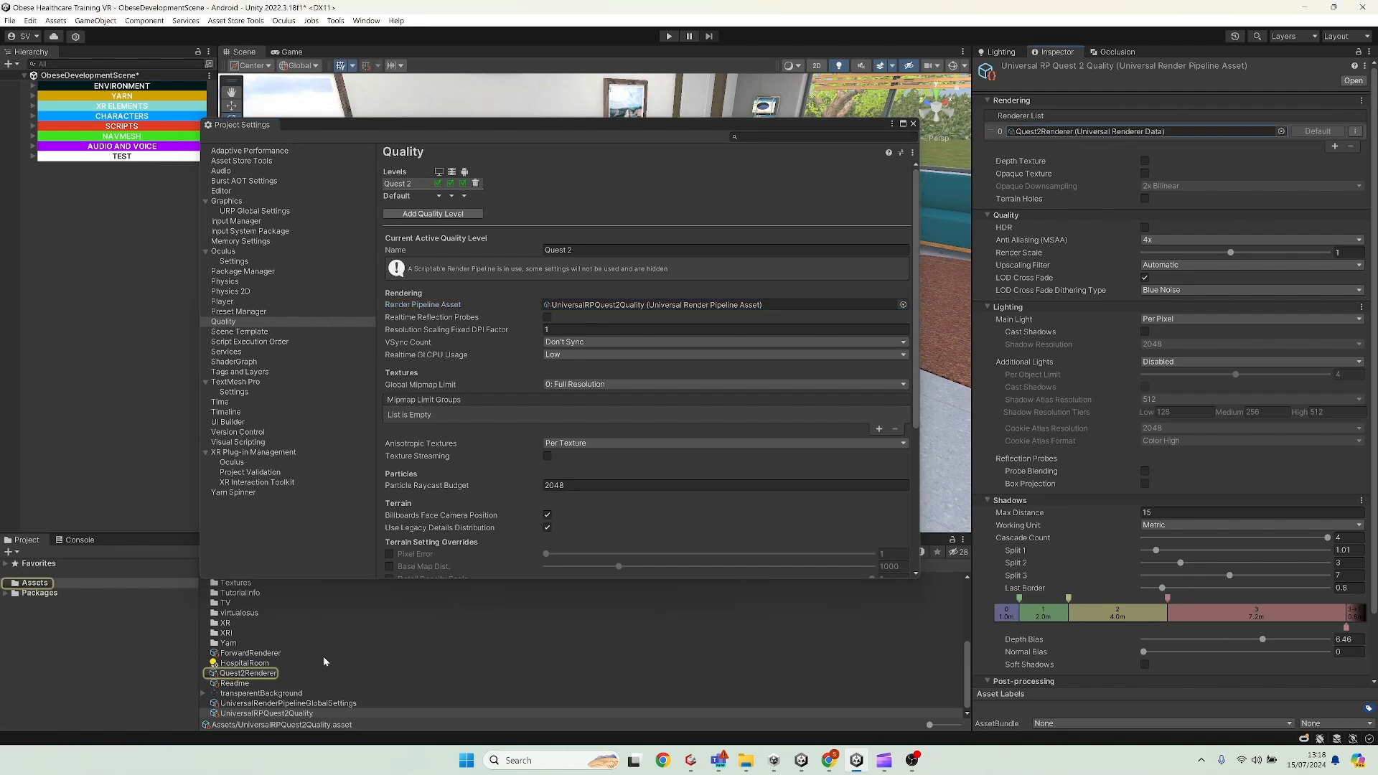
left_click(249, 675)
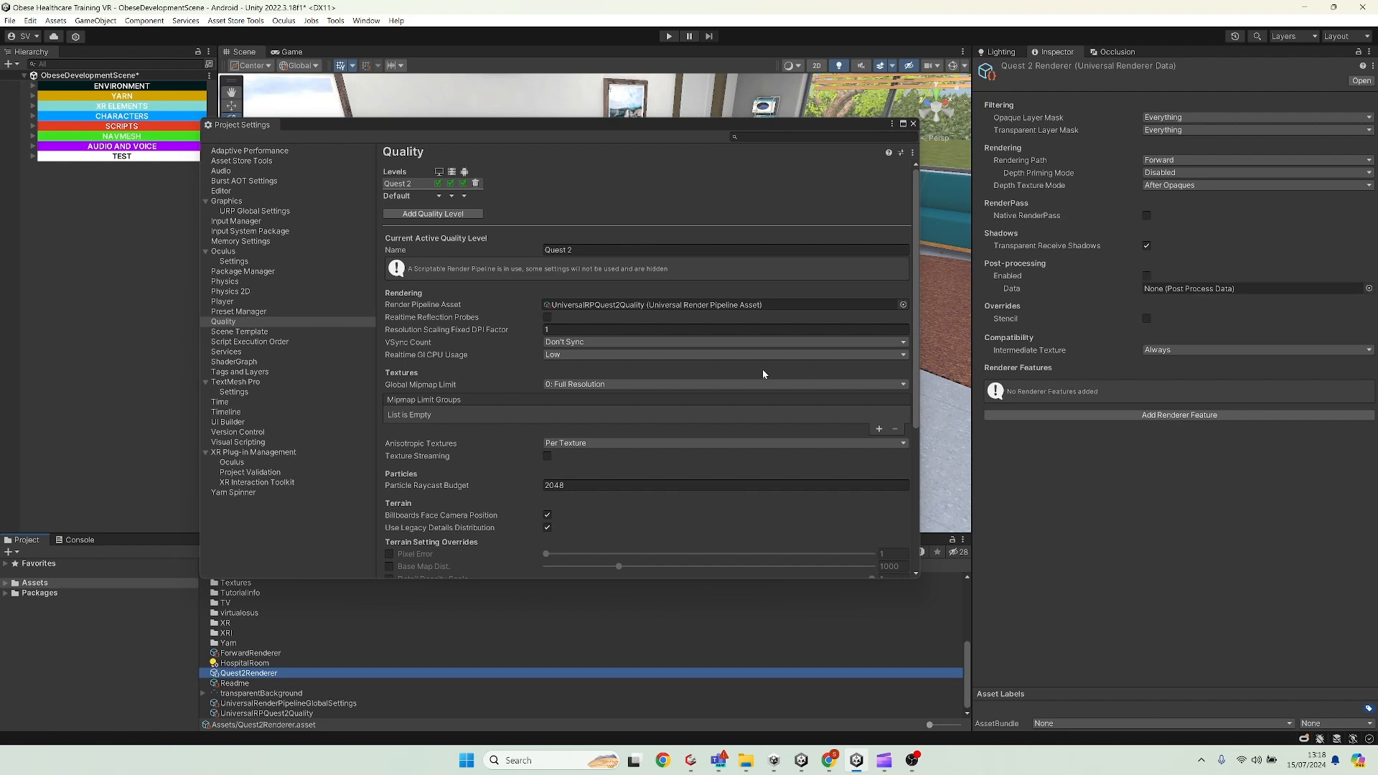
Step: For the Quest 2 quality level, choose Don't Sync as the VSync Count and 4 Bones as the Skin Weights
left_click(505, 236)
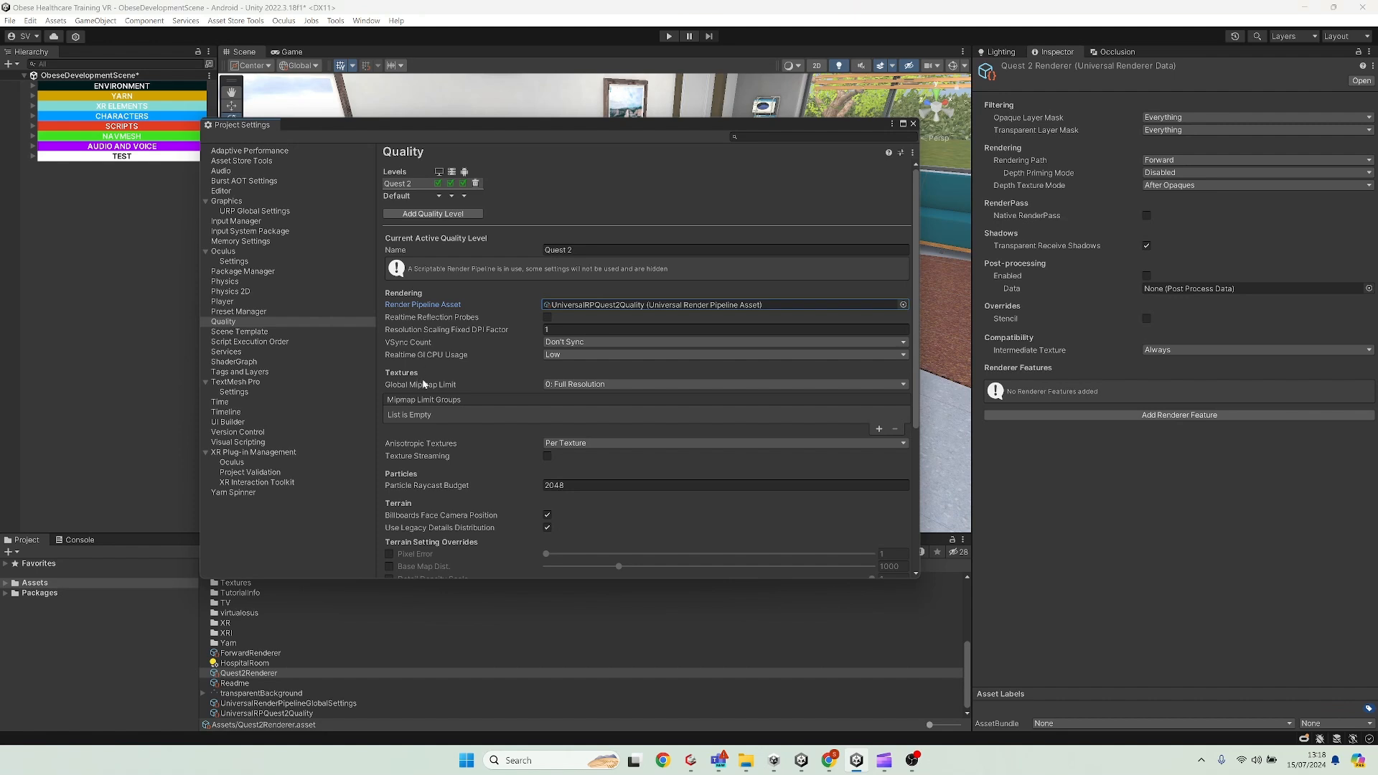
left_click(559, 344)
left_click(539, 359)
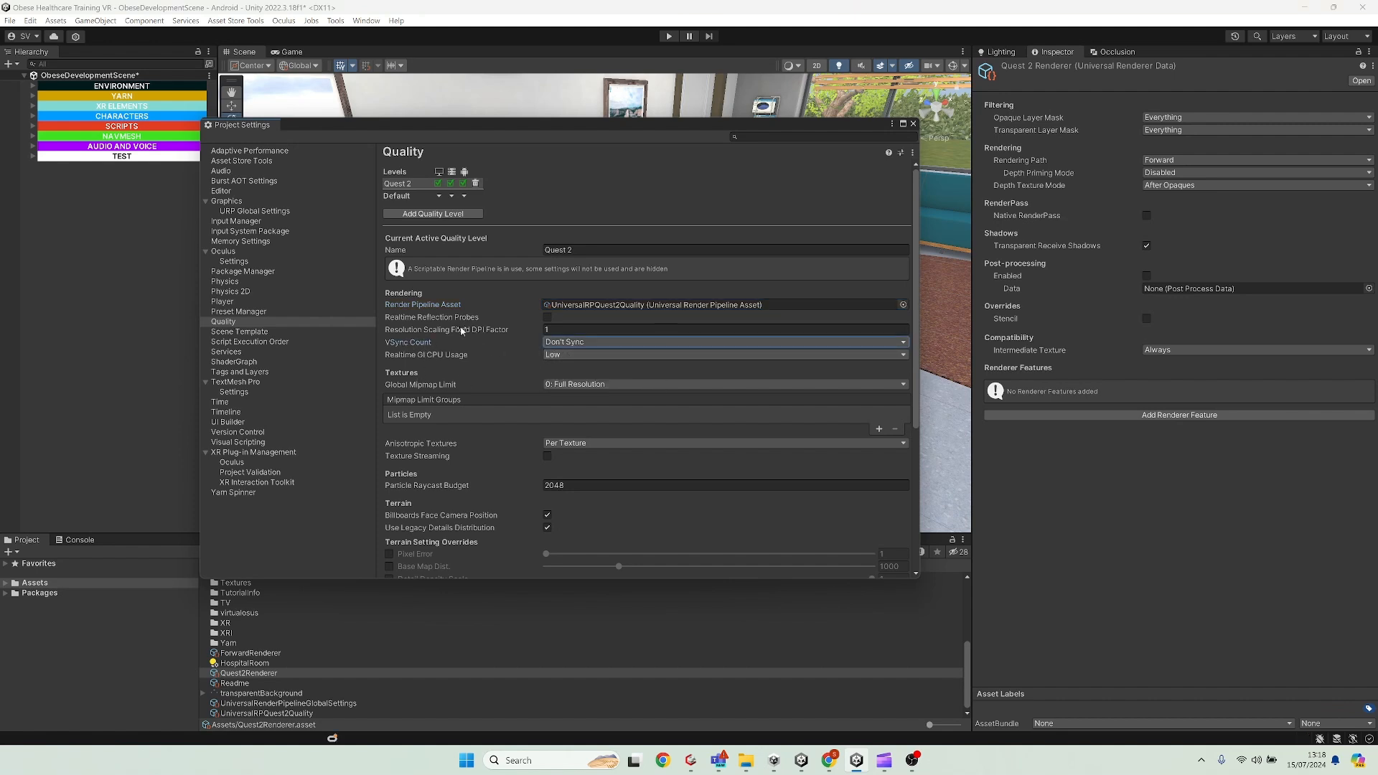
scroll(481, 355, "down", 1)
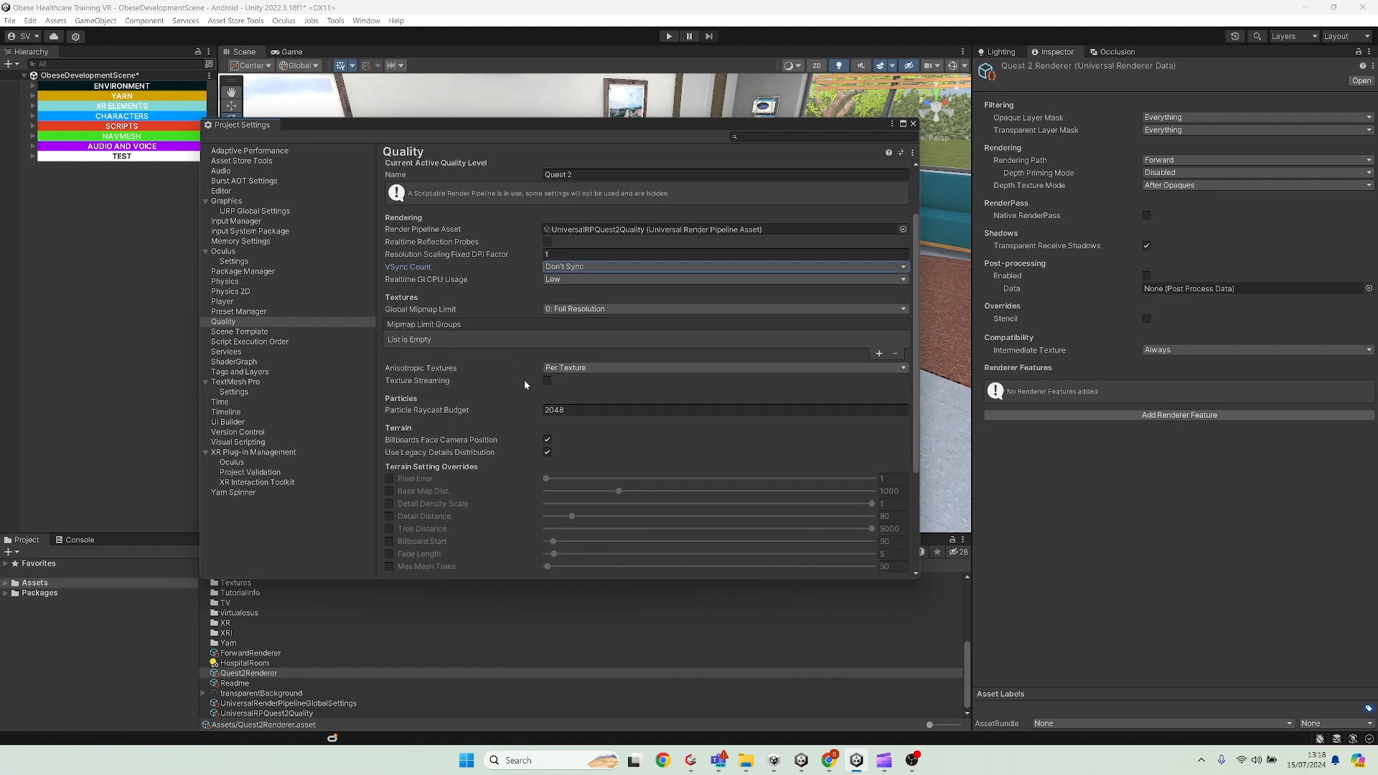
scroll(490, 393, "down", 2)
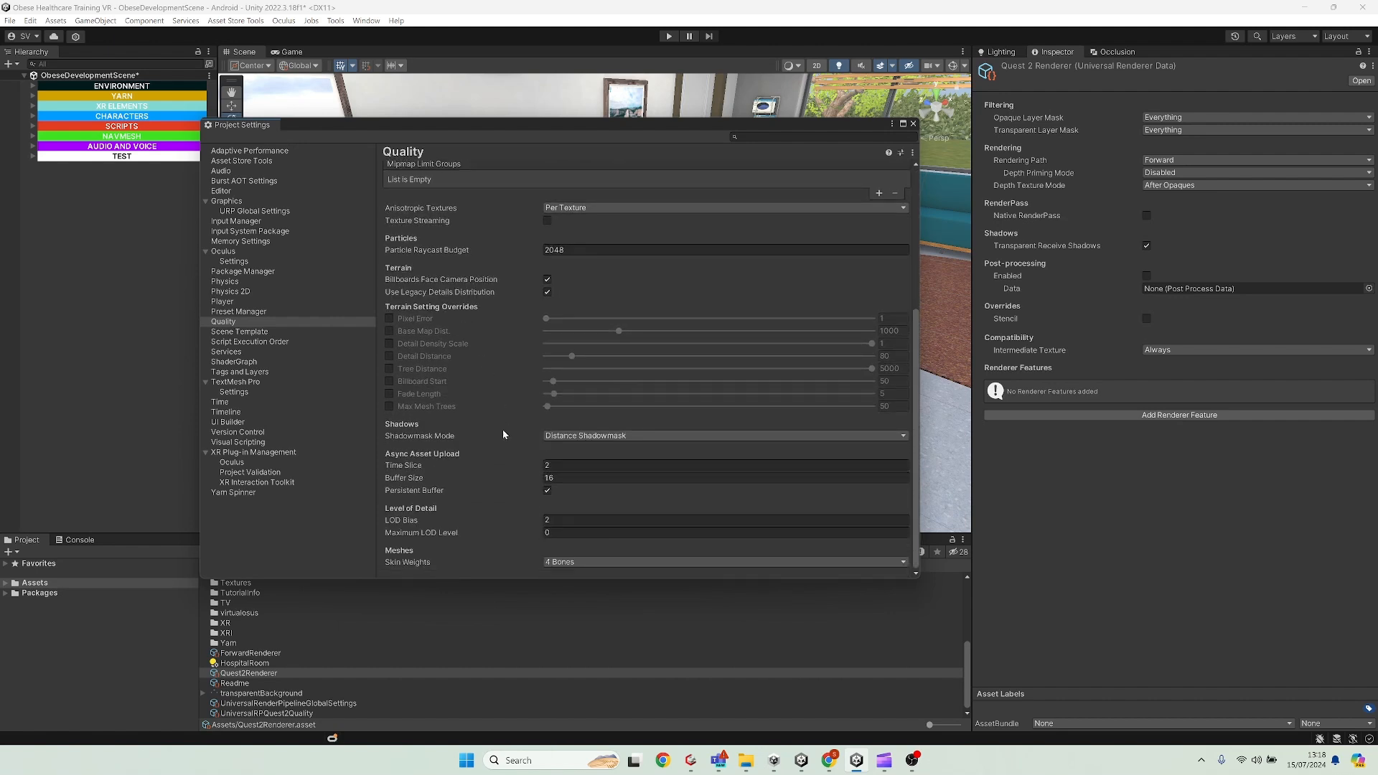
left_click(551, 562)
left_click(579, 603)
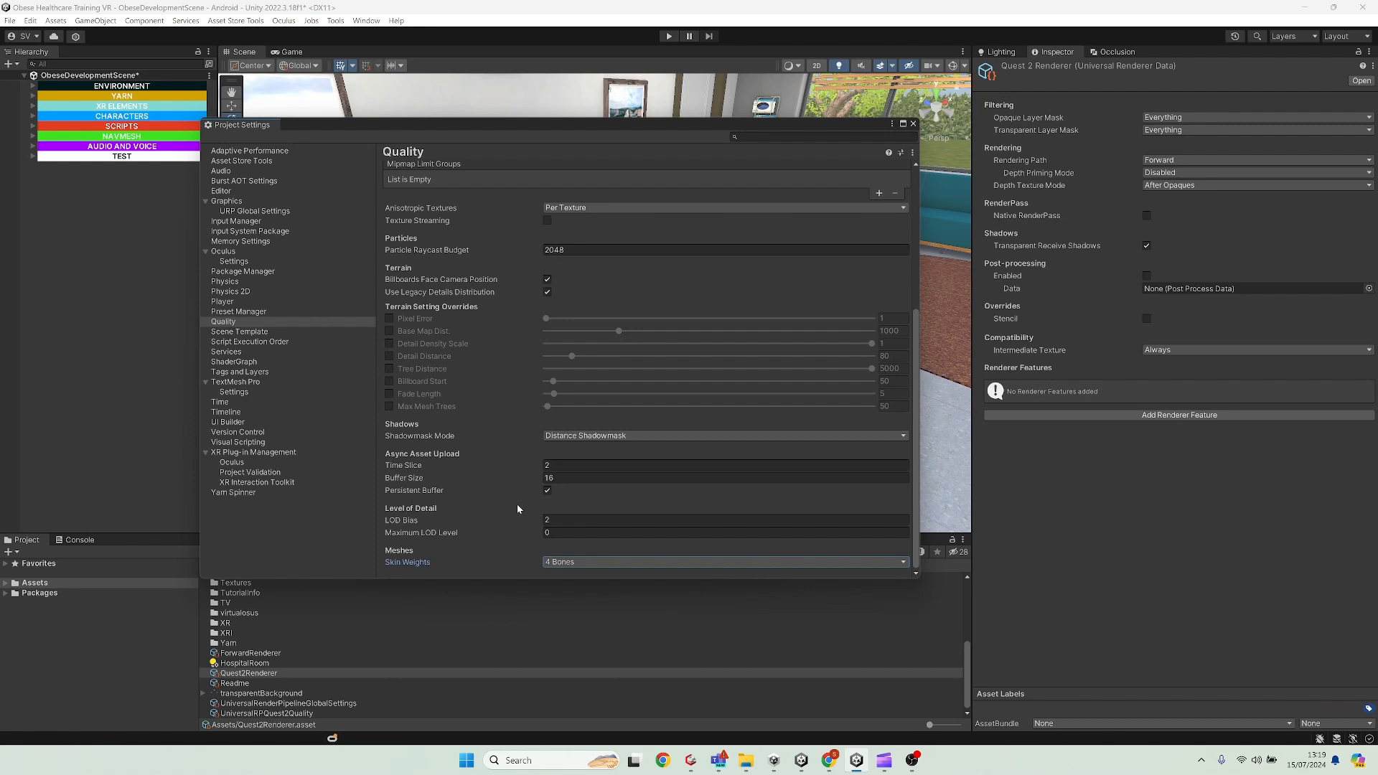
scroll(518, 508, "up", 6)
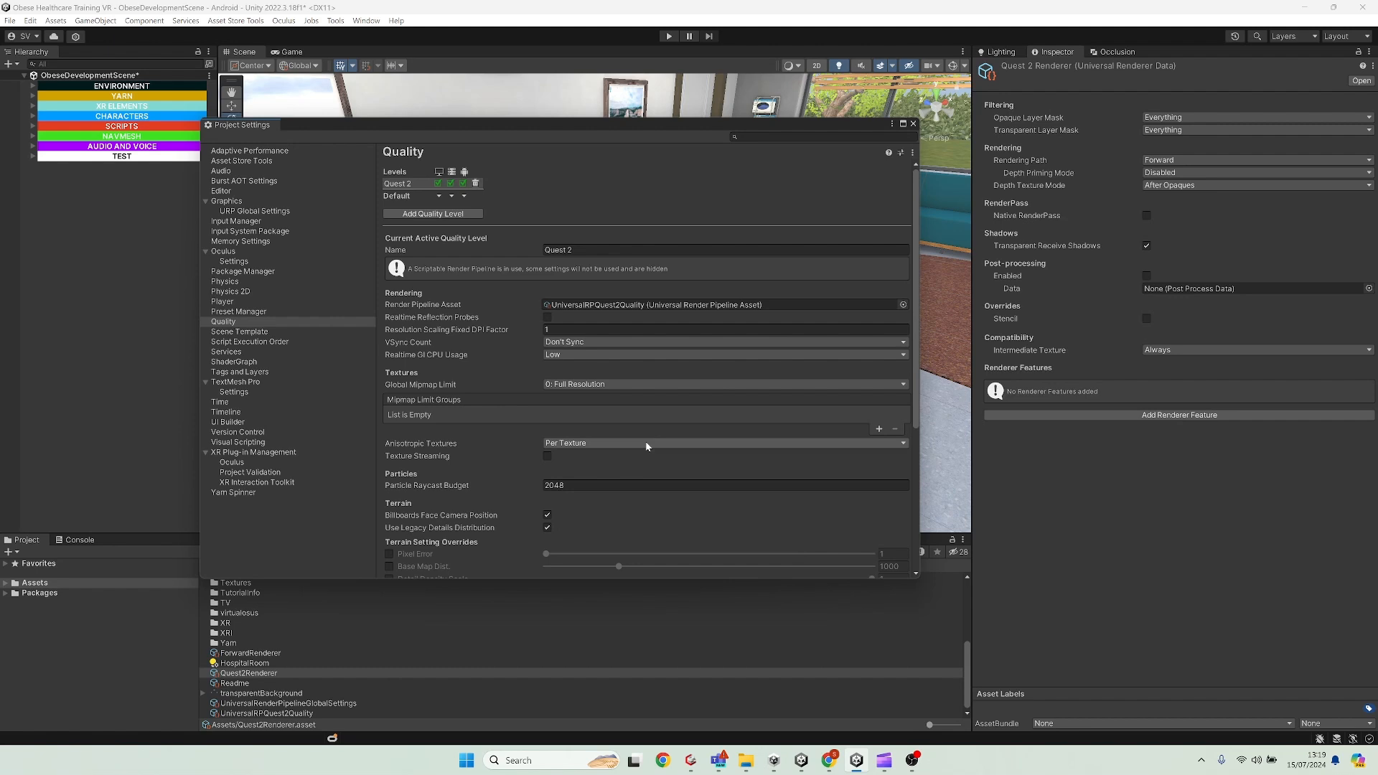
Step: Open the Graphics project settings and review the render pipeline asset, shader and culling options
left_click(237, 201)
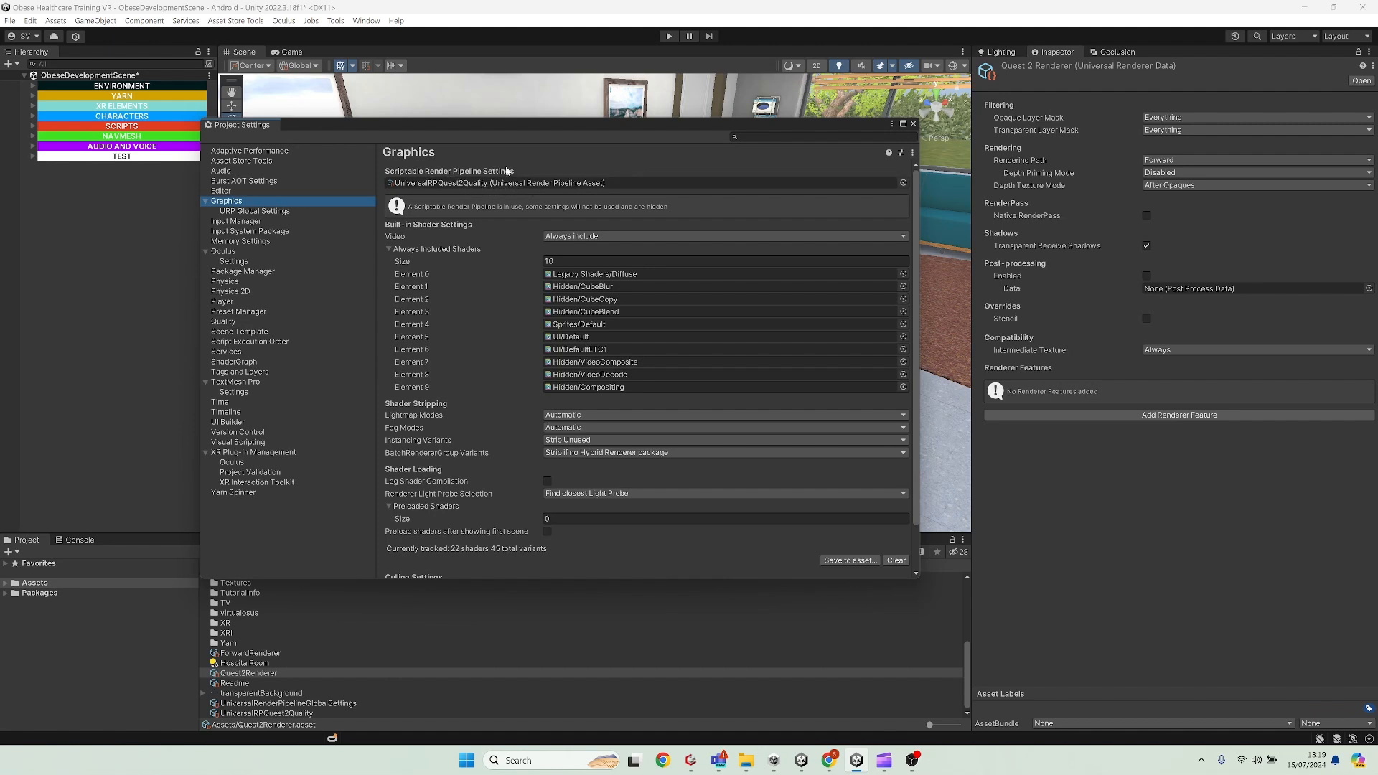
scroll(516, 352, "down", 2)
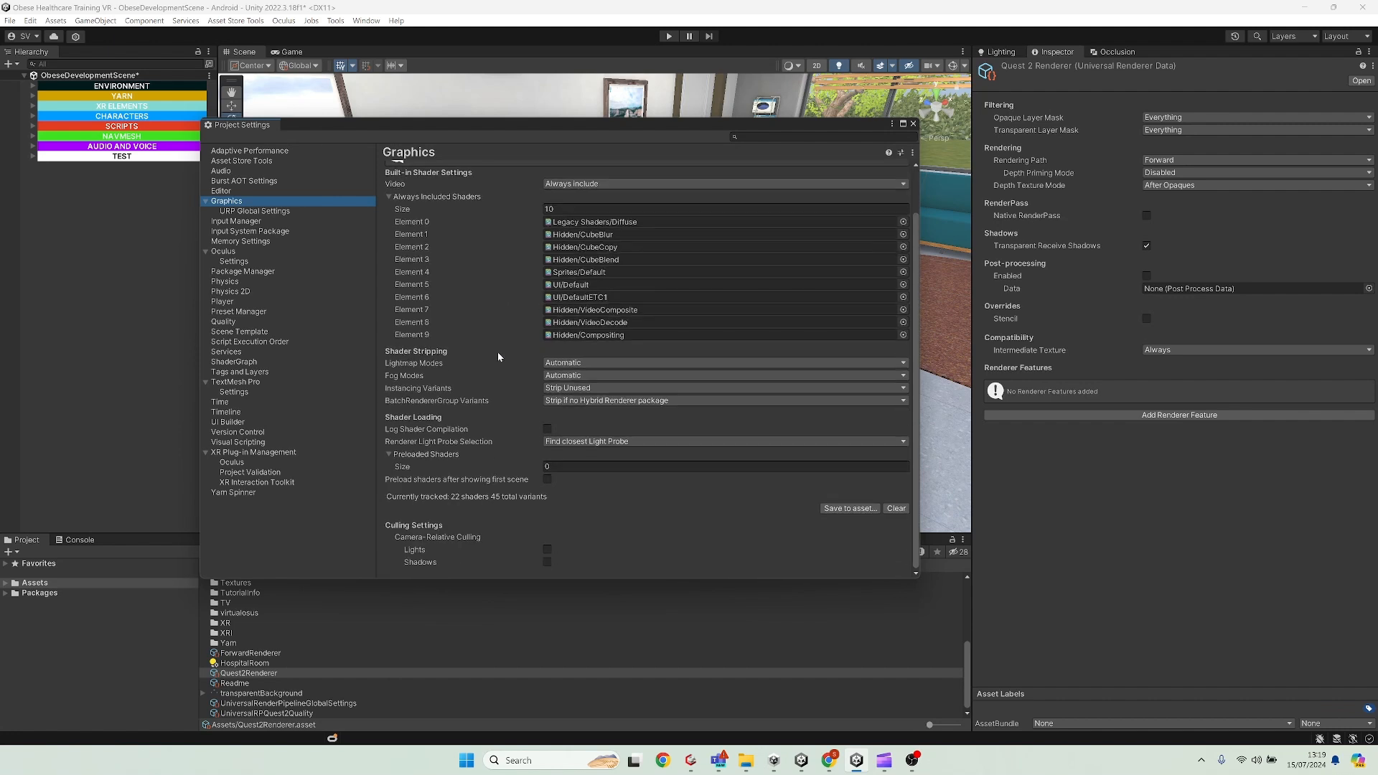
scroll(495, 358, "up", 2)
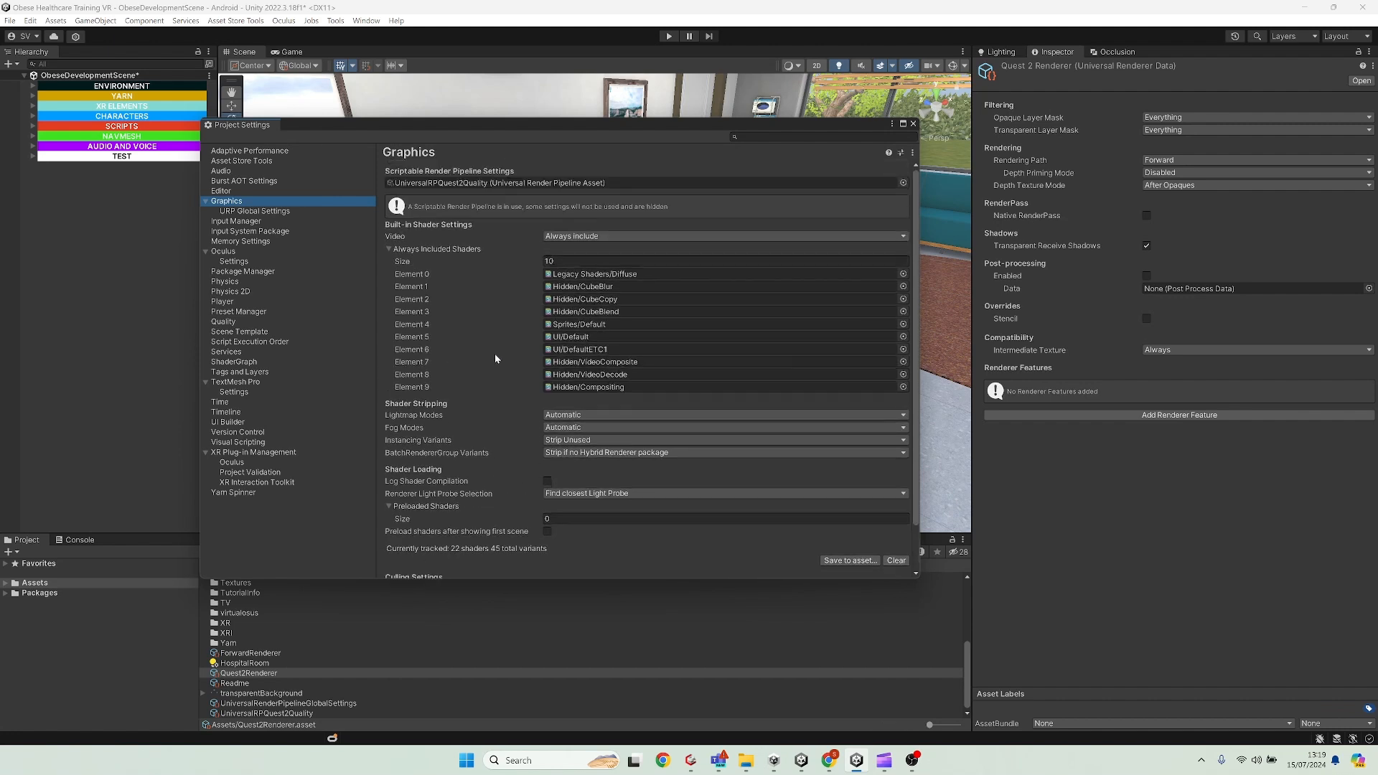